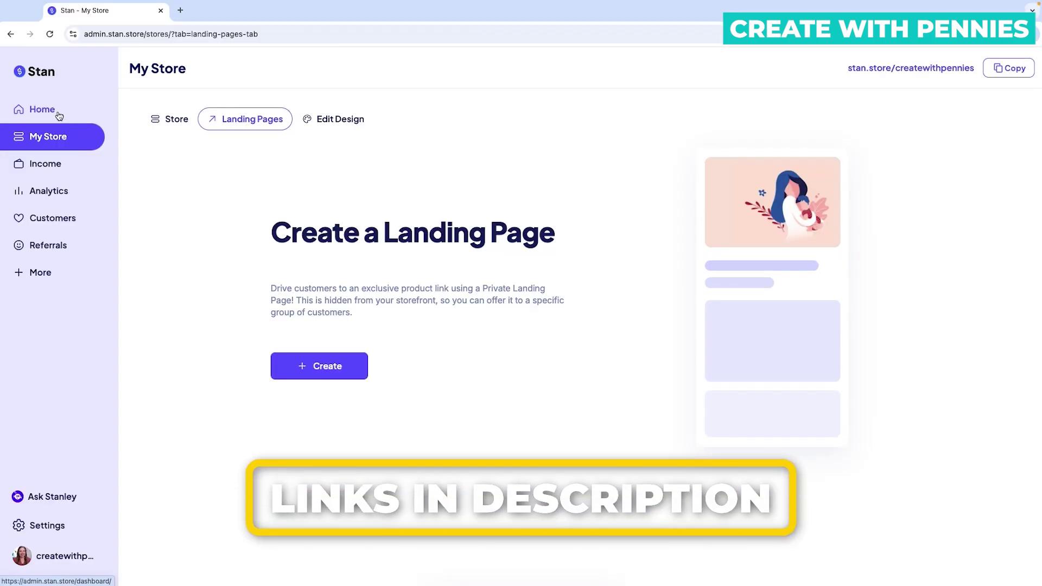
# - Go to the Home dashboard with the last 14 days of visits, revenue and leads
pyautogui.click(58, 116)
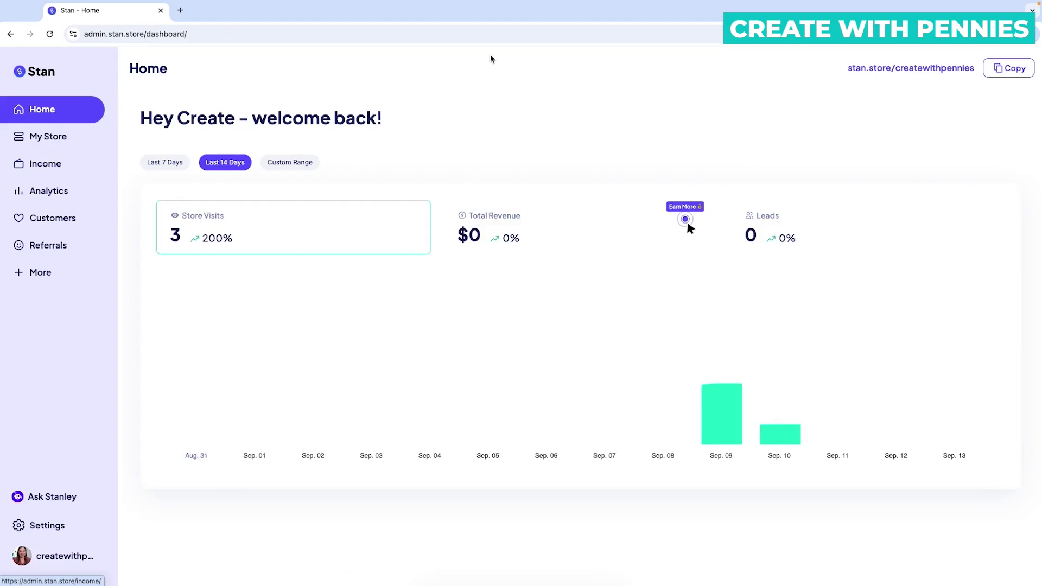
# - From My Store's Landing Pages, create a new landing page of type Digital Product
pyautogui.click(59, 134)
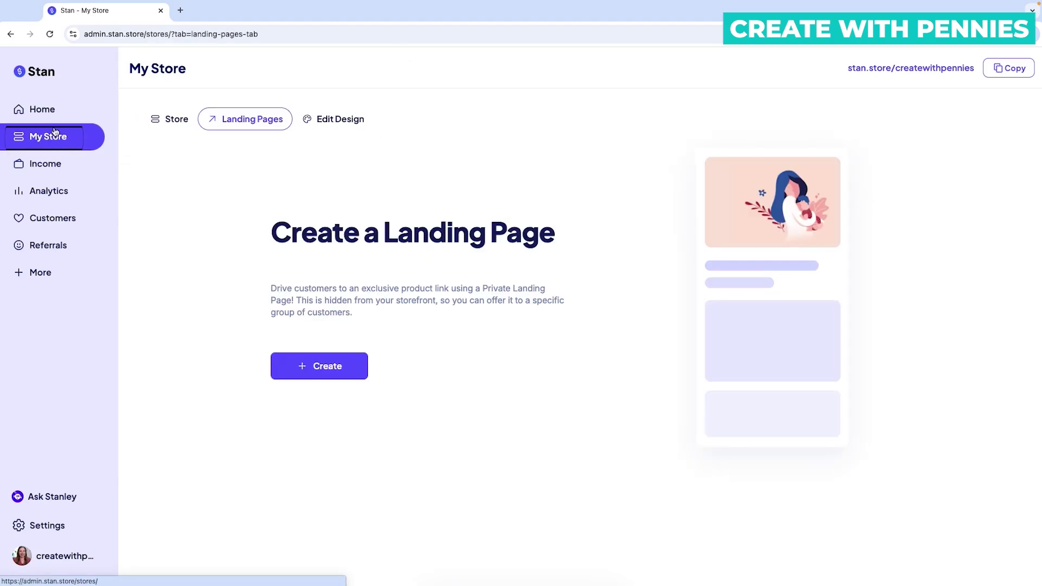
pyautogui.click(177, 120)
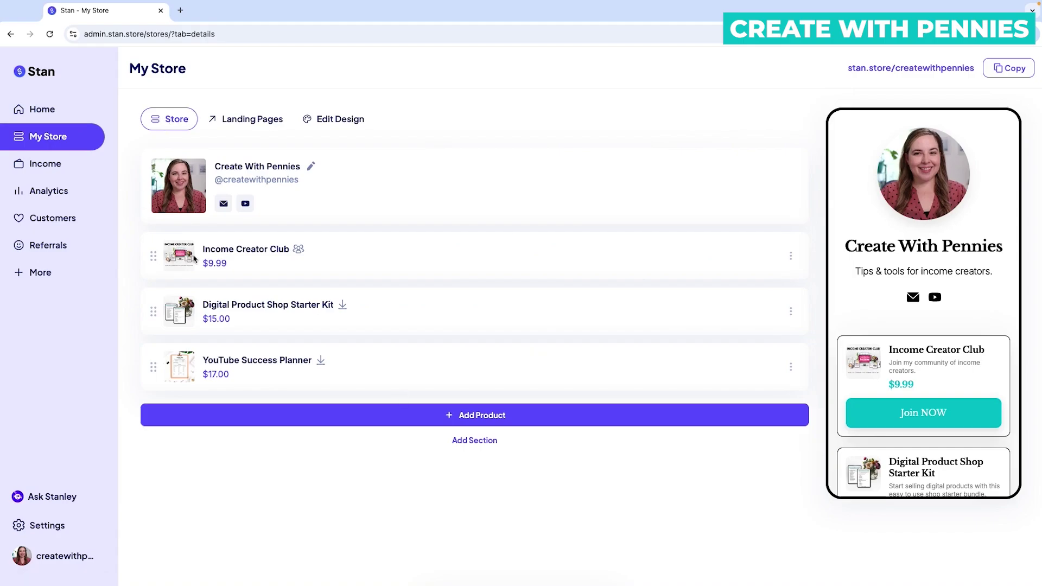
pyautogui.click(248, 124)
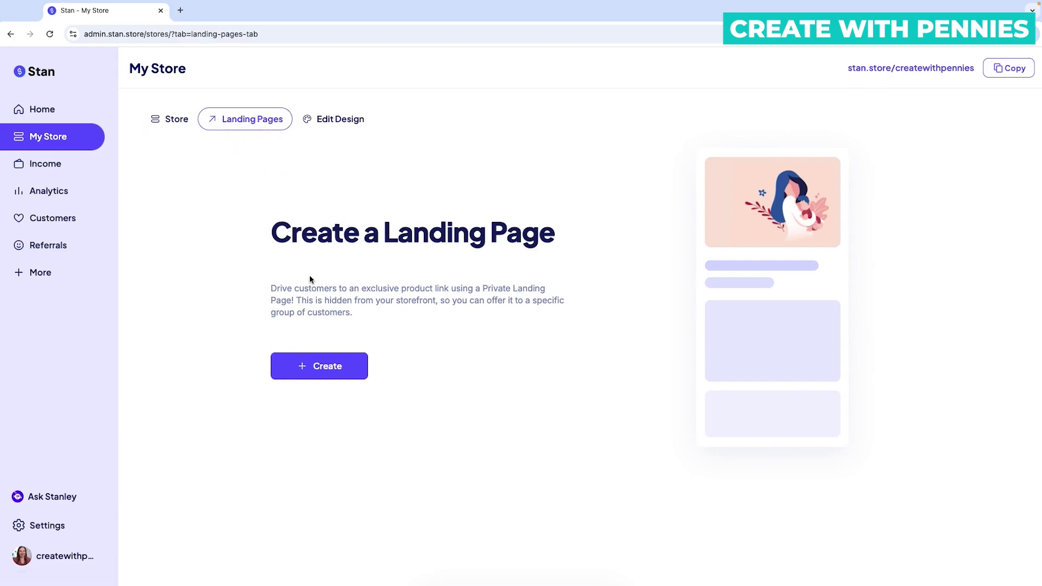
pyautogui.click(336, 374)
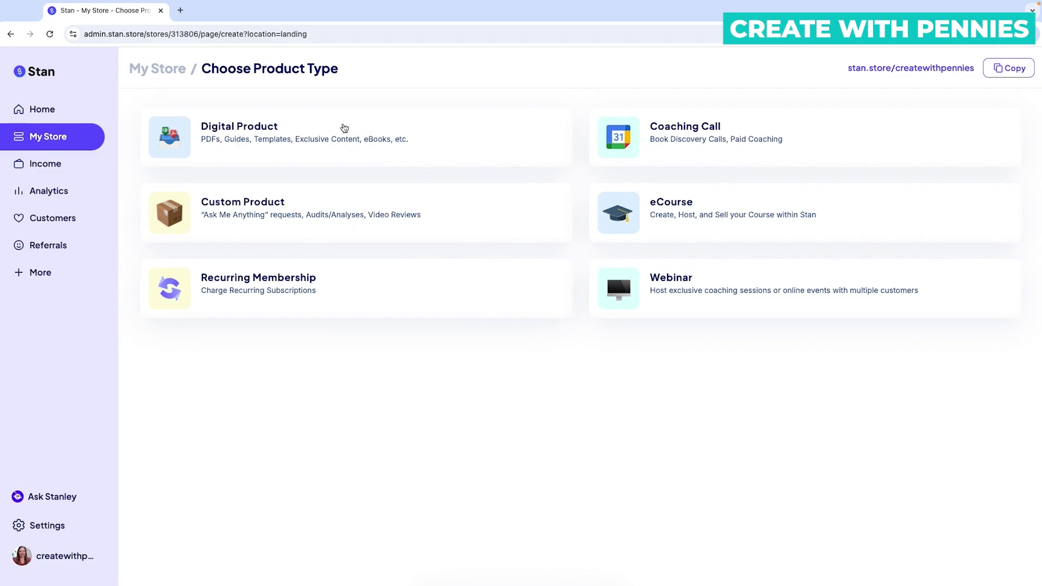
pyautogui.click(344, 128)
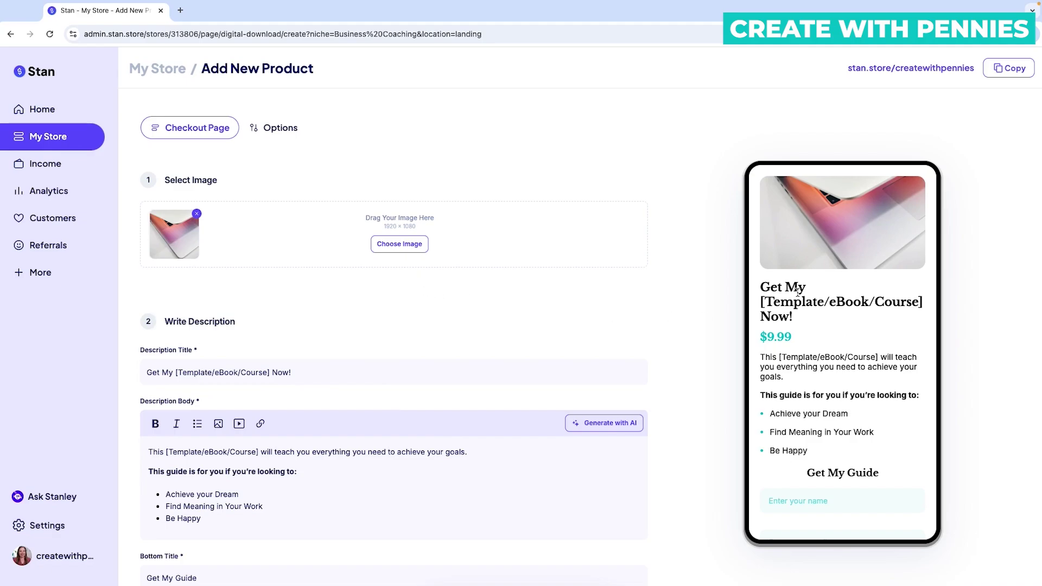
# - Scroll through the template's phone preview and form, then bring up Choose Image under Select Image
pyautogui.scroll(-4, 803, 399)
pyautogui.scroll(4, 808, 407)
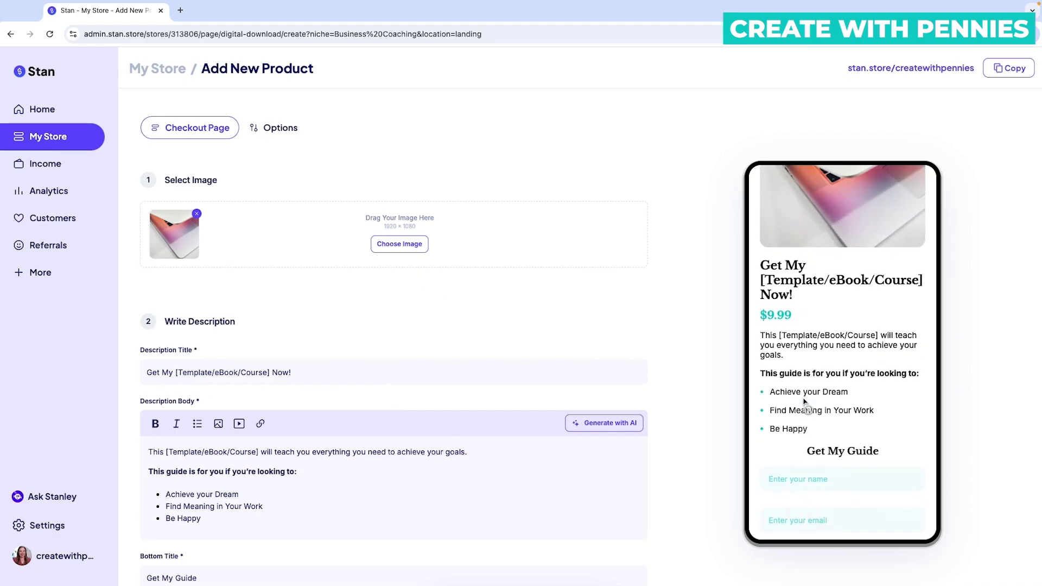
pyautogui.scroll(-4, 805, 399)
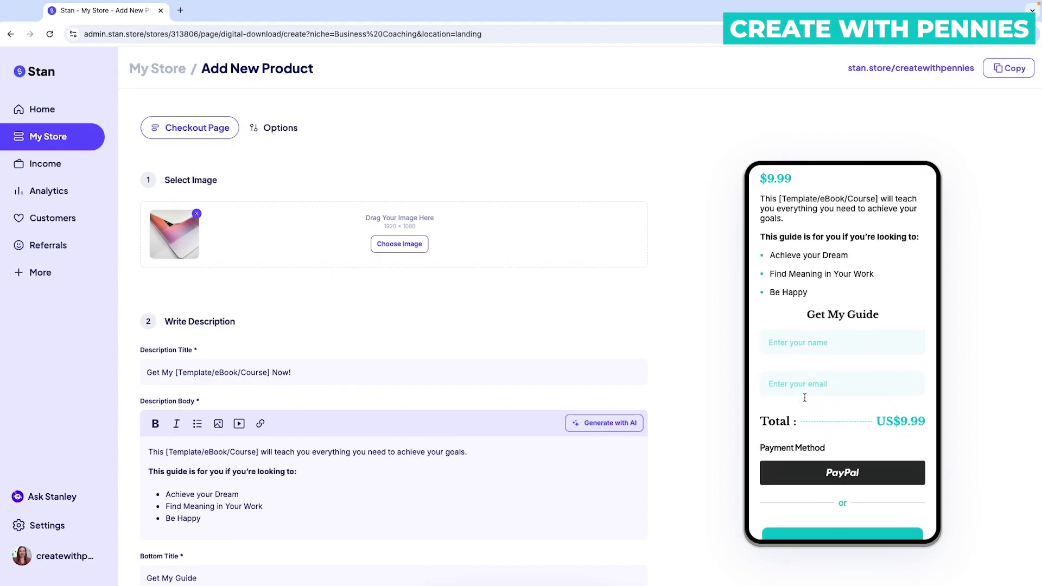
pyautogui.scroll(4, 805, 401)
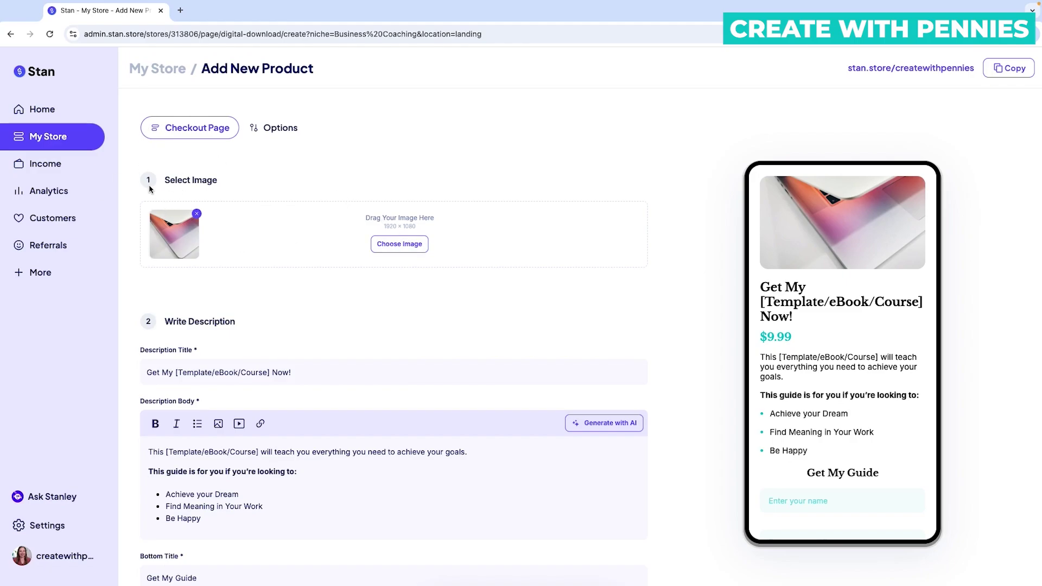
pyautogui.scroll(-4, 151, 189)
pyautogui.scroll(4, 150, 189)
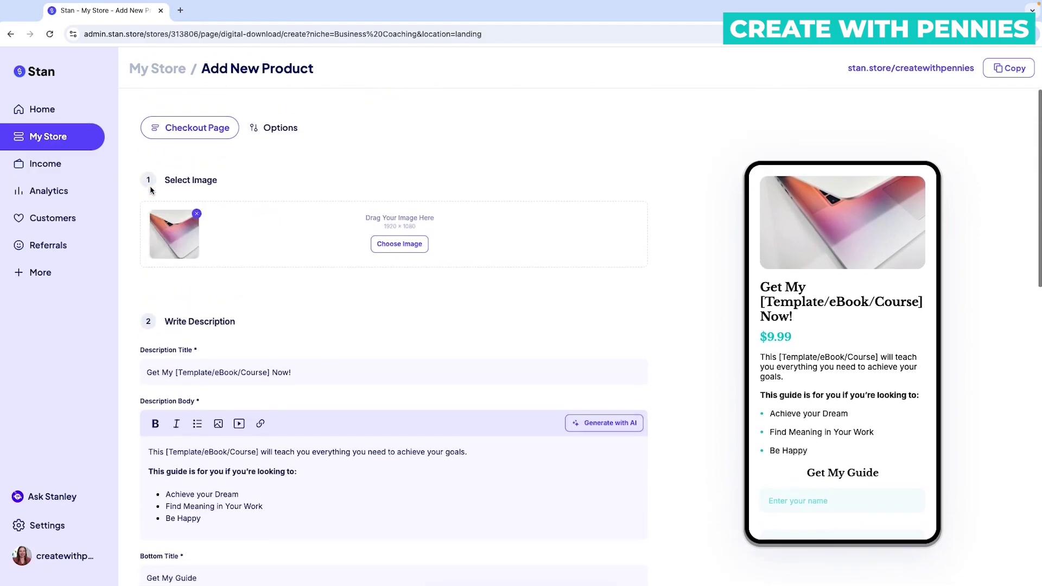
pyautogui.scroll(-4, 161, 293)
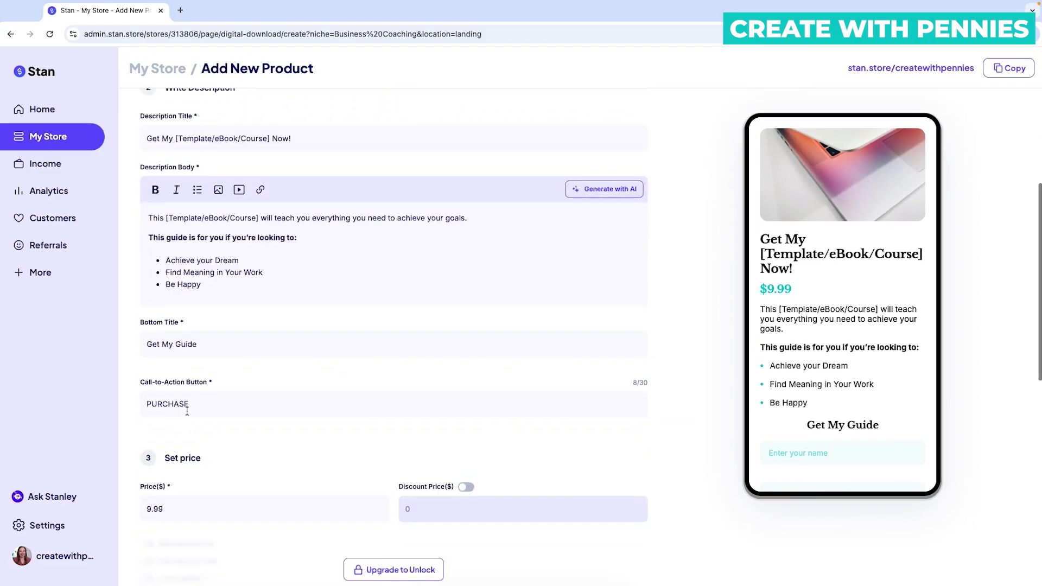
pyautogui.scroll(-2, 187, 411)
pyautogui.scroll(6, 255, 240)
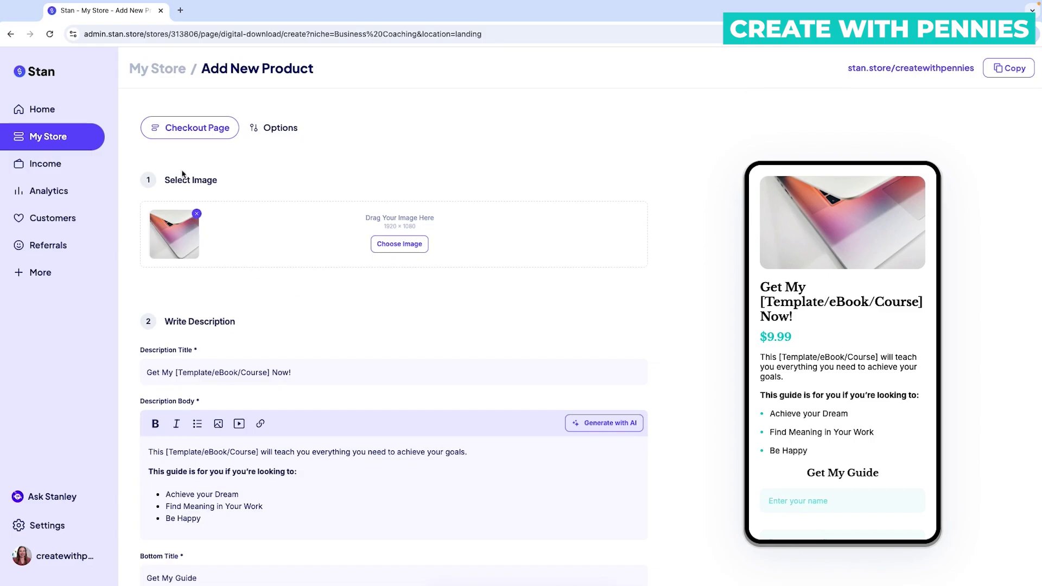
pyautogui.click(385, 246)
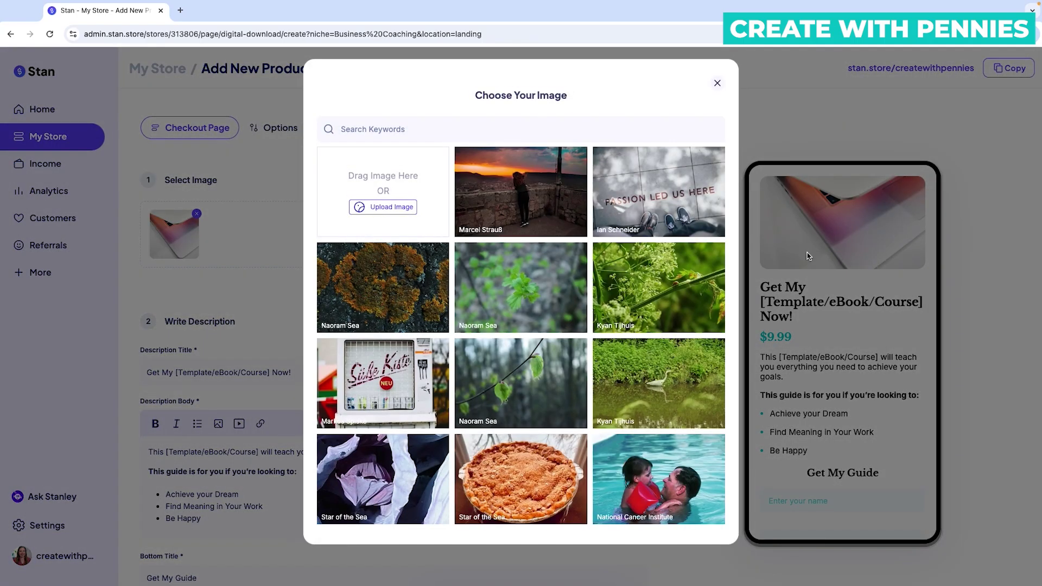
# - Search 'business' stock photos, pick the laptop-on-desk photo and crop it higher as the product image
pyautogui.scroll(-9, 528, 302)
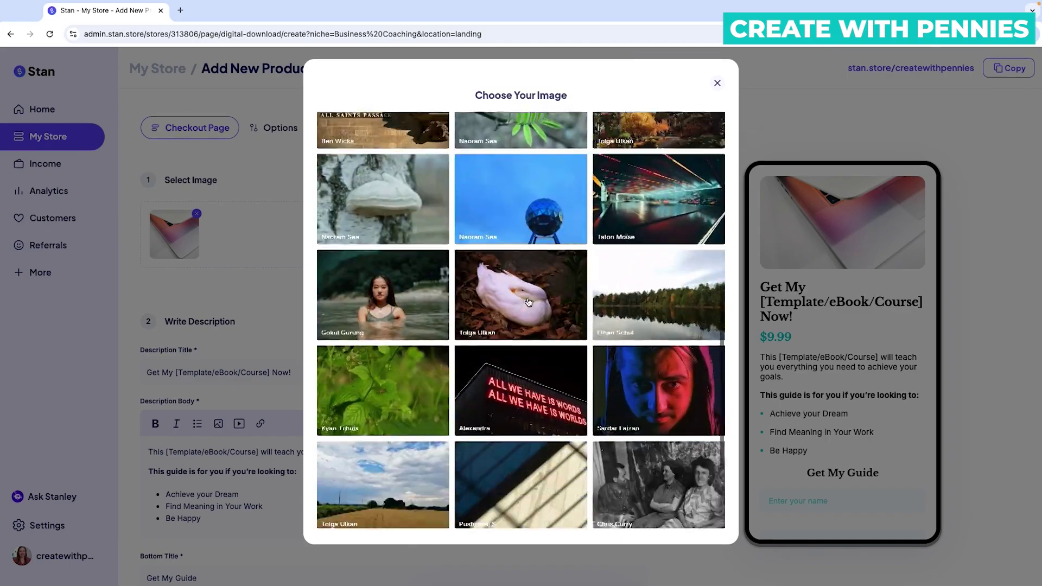
pyautogui.scroll(-4, 529, 302)
pyautogui.scroll(15, 529, 302)
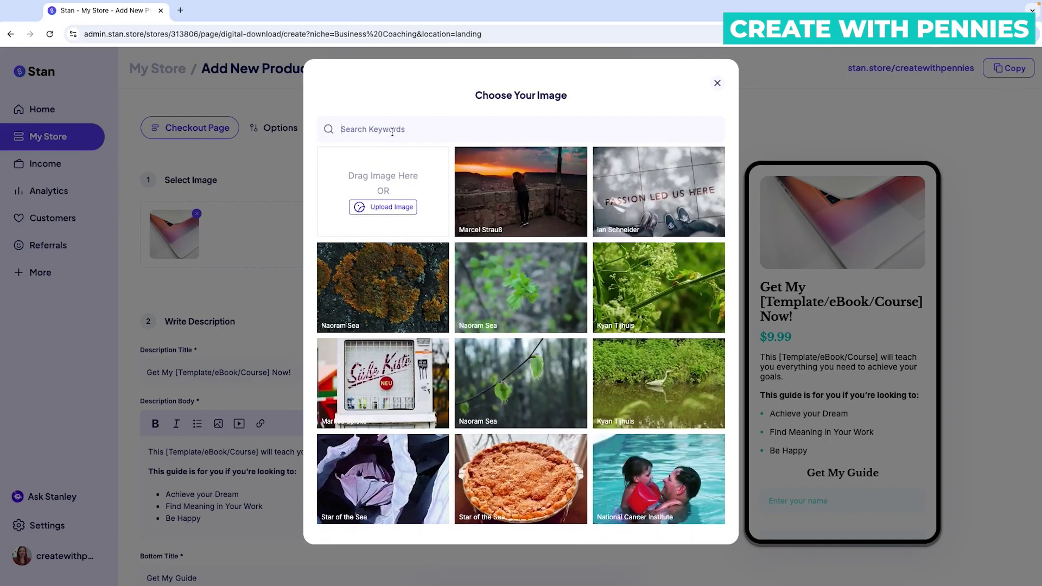
pyautogui.write('business')
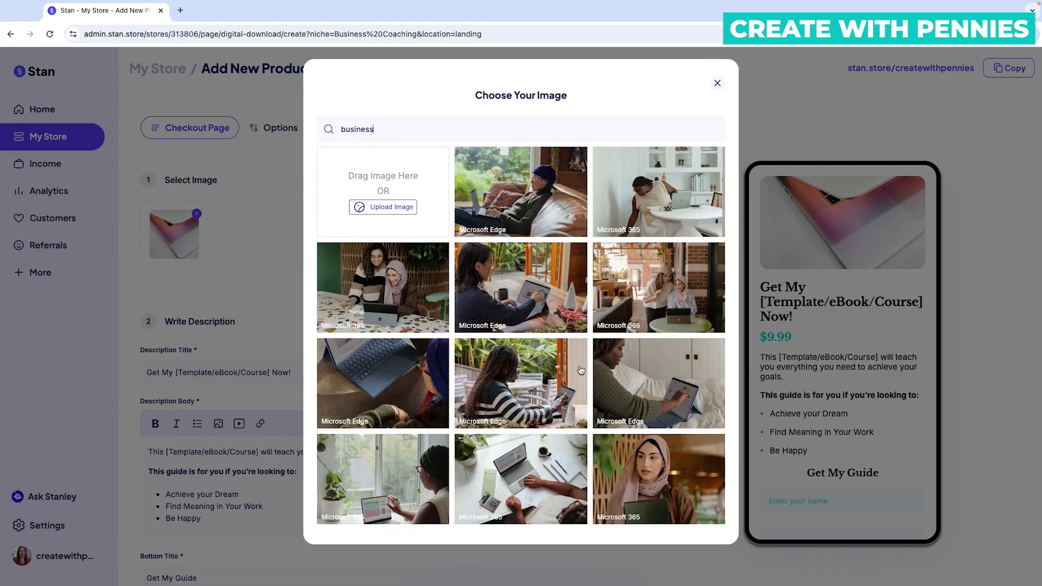
pyautogui.scroll(-3, 533, 323)
pyautogui.click(533, 323)
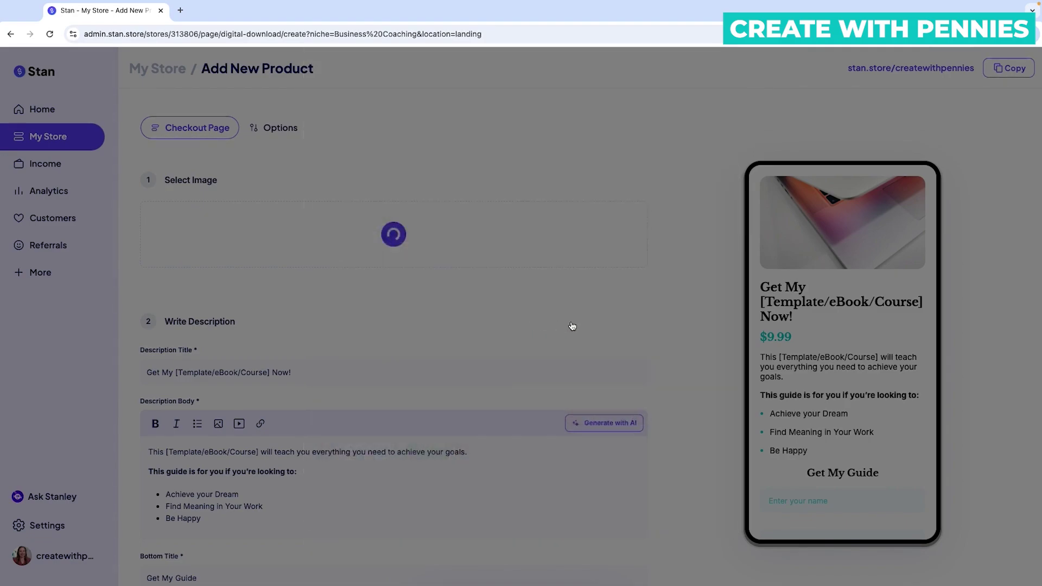
pyautogui.moveTo(587, 328); pyautogui.dragTo(590, 277)
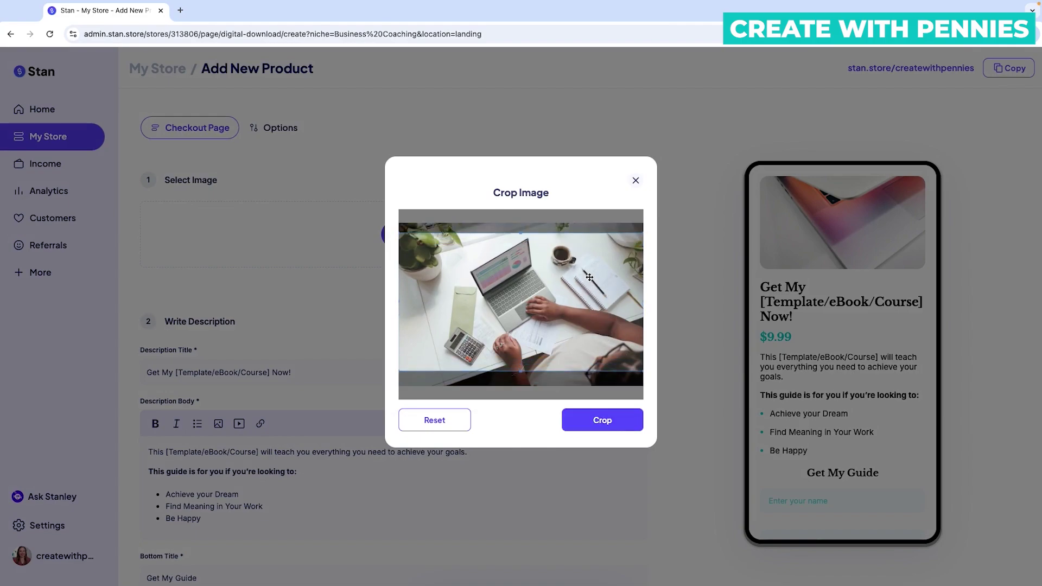
pyautogui.click(626, 420)
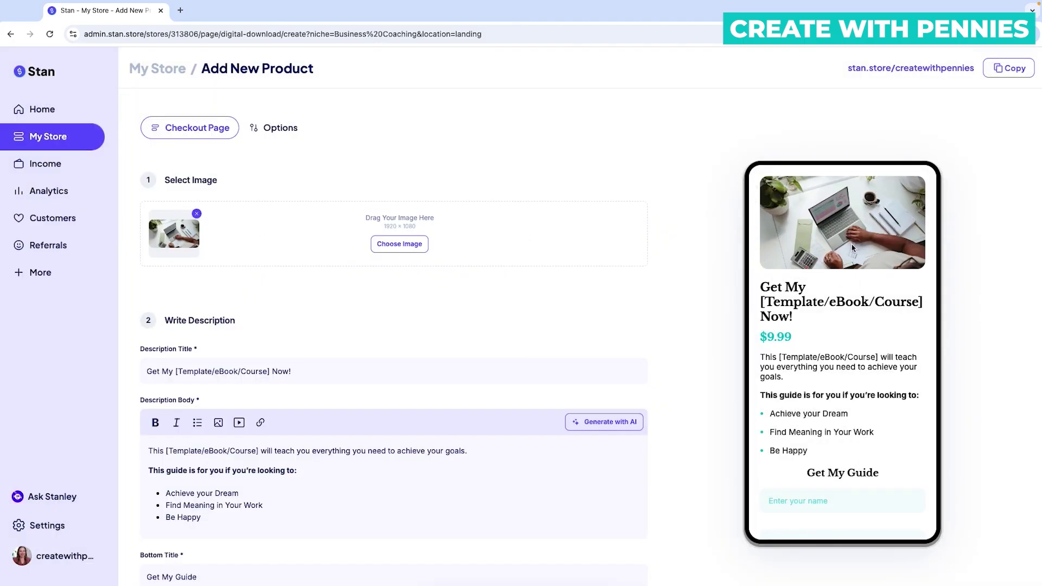
# - Upload CREATE WITH PENNIES COMMUNITY .png from Downloads and crop it as the product image
pyautogui.click(400, 243)
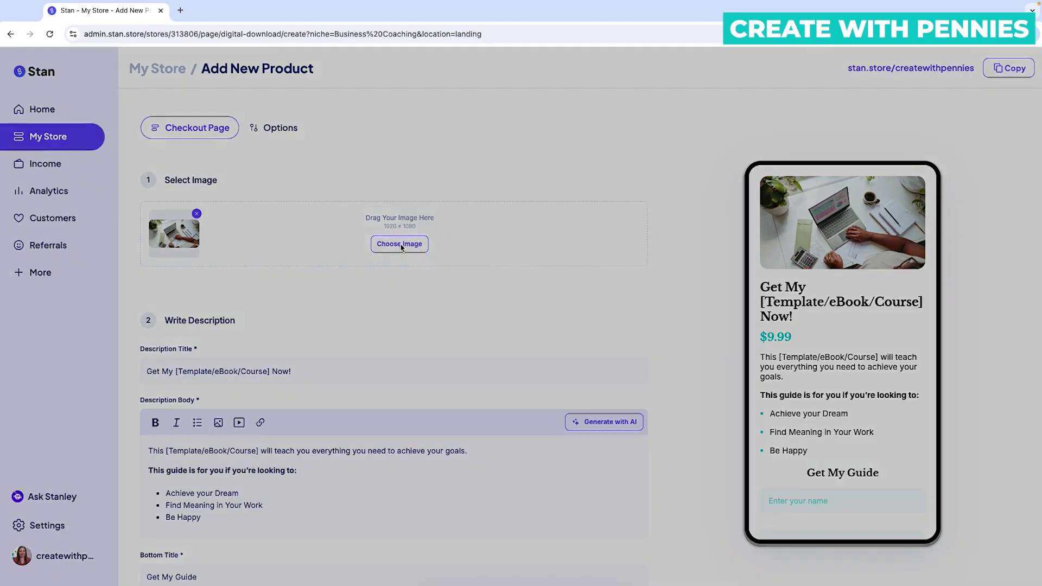
pyautogui.scroll(3, 431, 255)
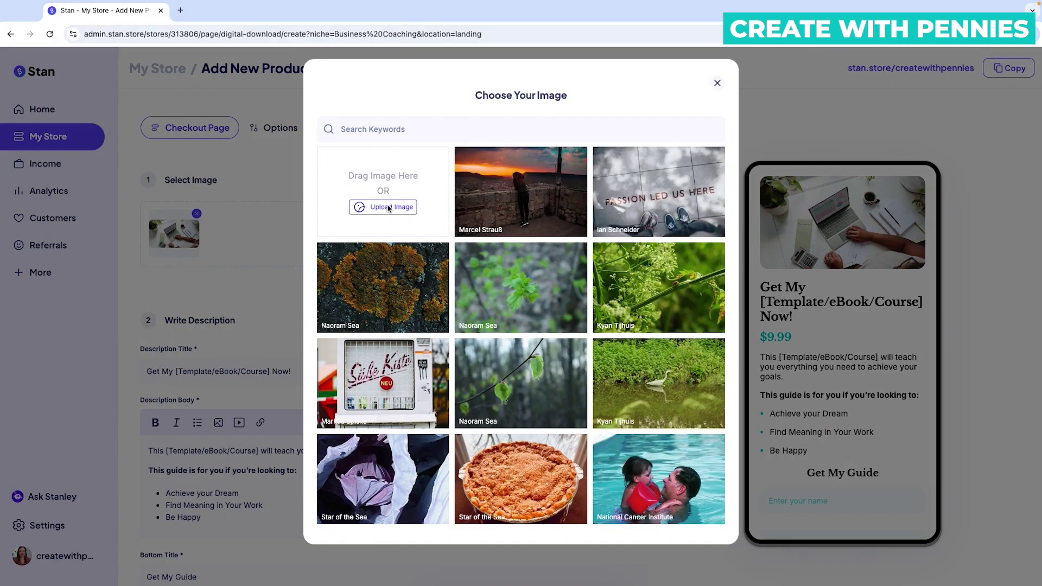
pyautogui.click(389, 208)
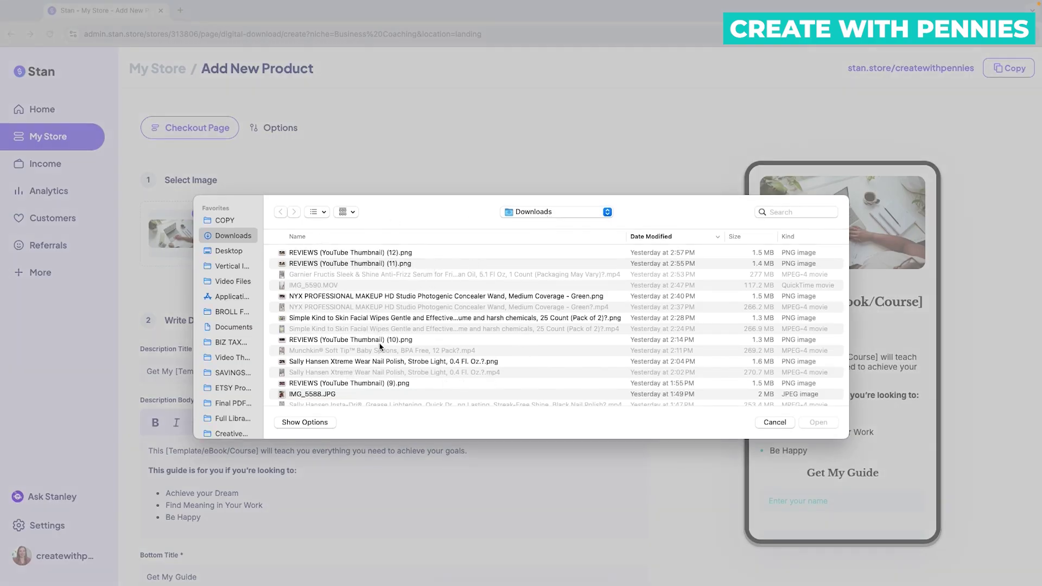
pyautogui.scroll(-5, 417, 372)
pyautogui.scroll(-6, 416, 372)
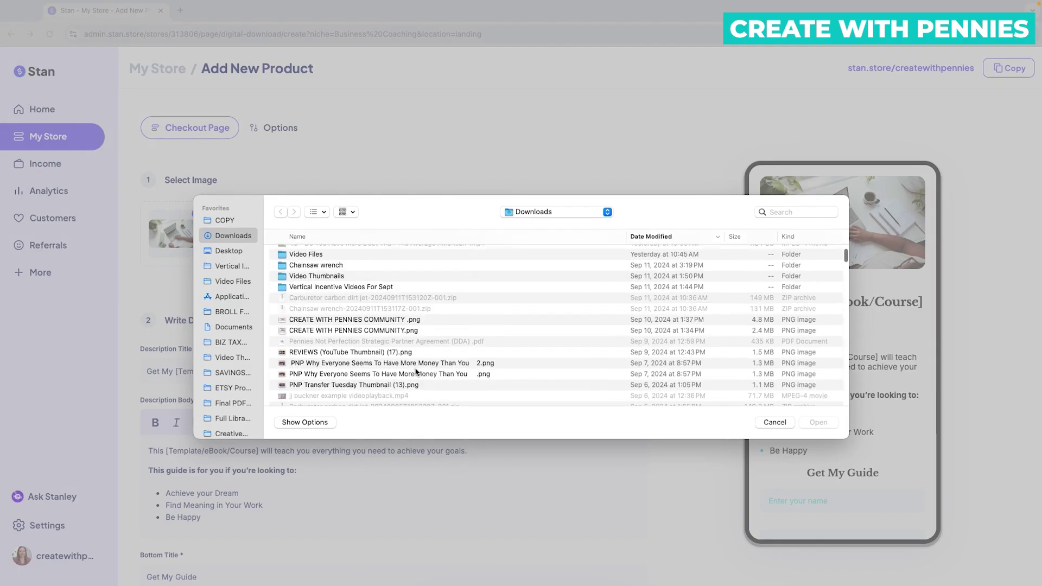
pyautogui.click(369, 281)
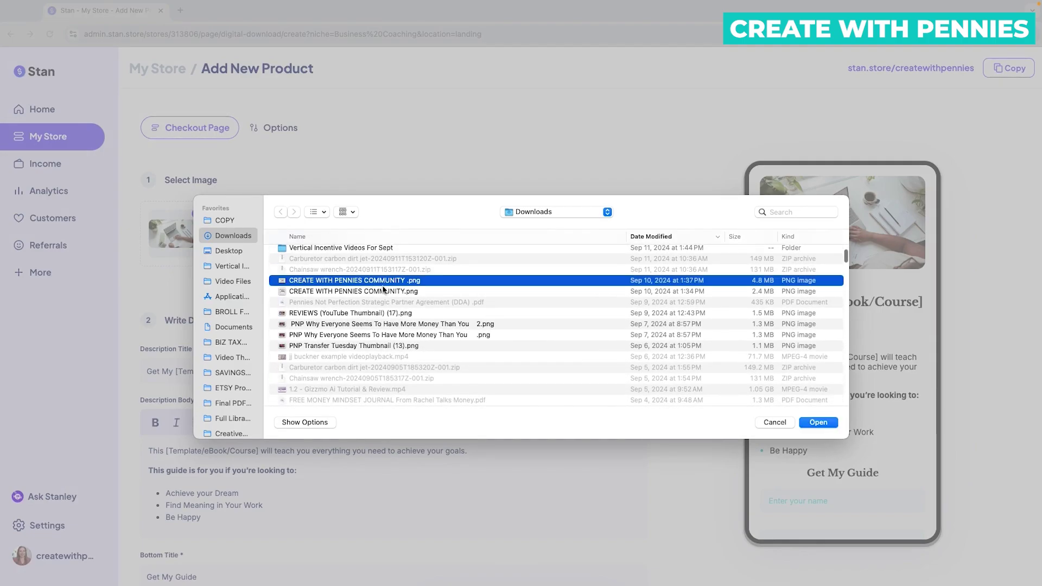
pyautogui.click(817, 425)
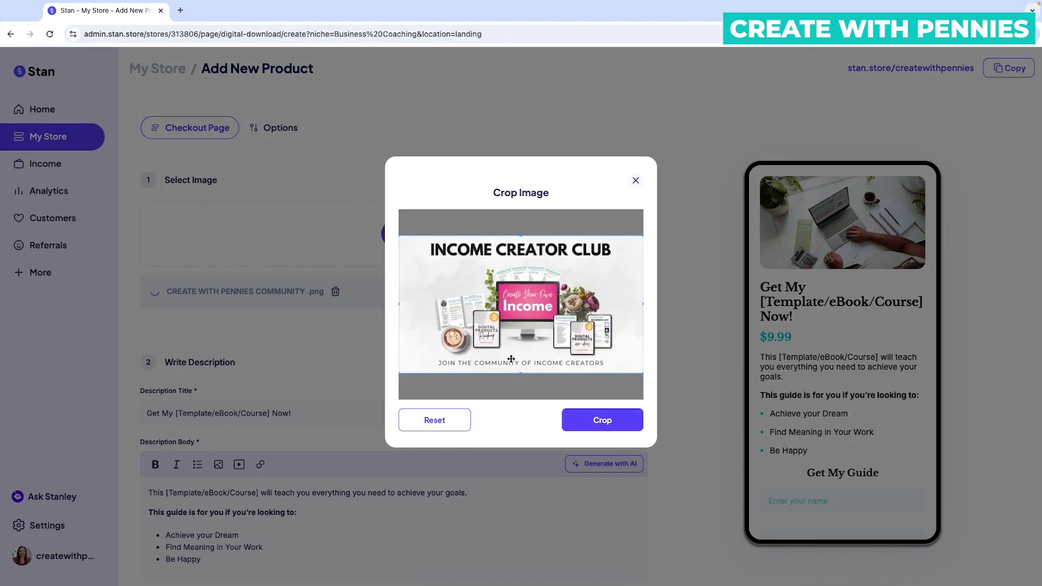
pyautogui.click(602, 422)
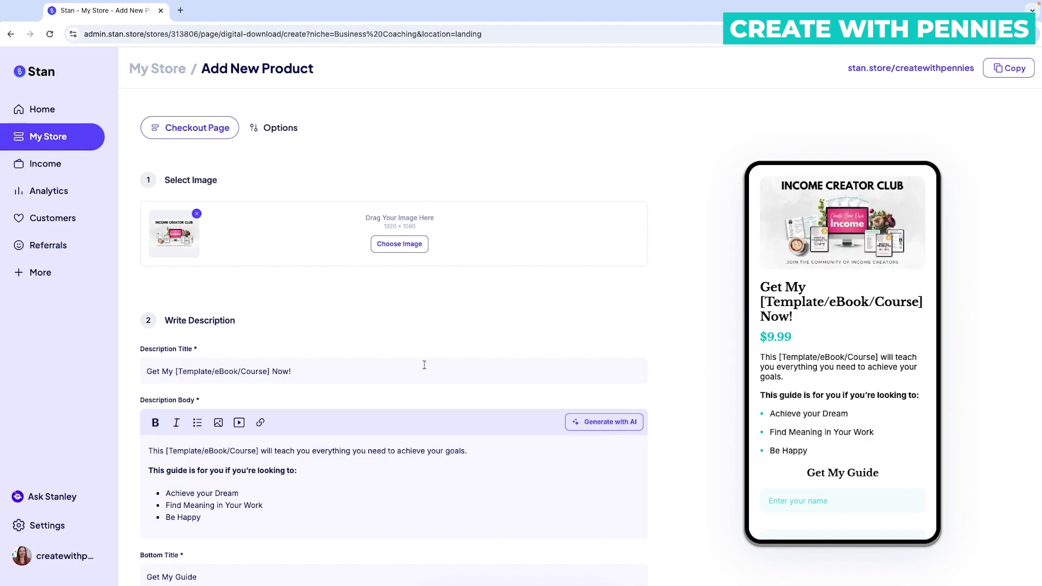
pyautogui.scroll(-1, 442, 349)
pyautogui.scroll(-3, 442, 349)
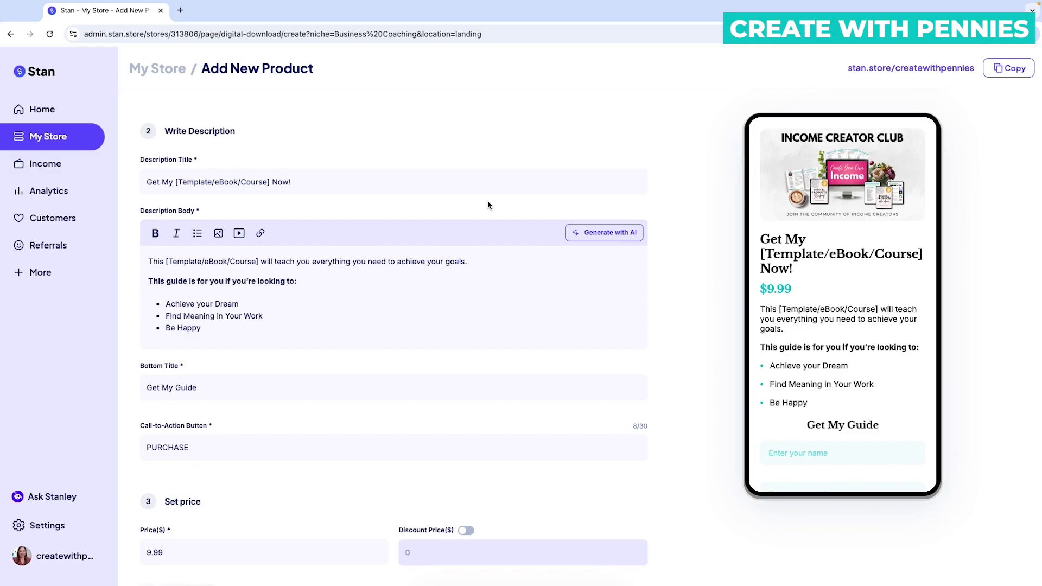
pyautogui.scroll(-1, 443, 202)
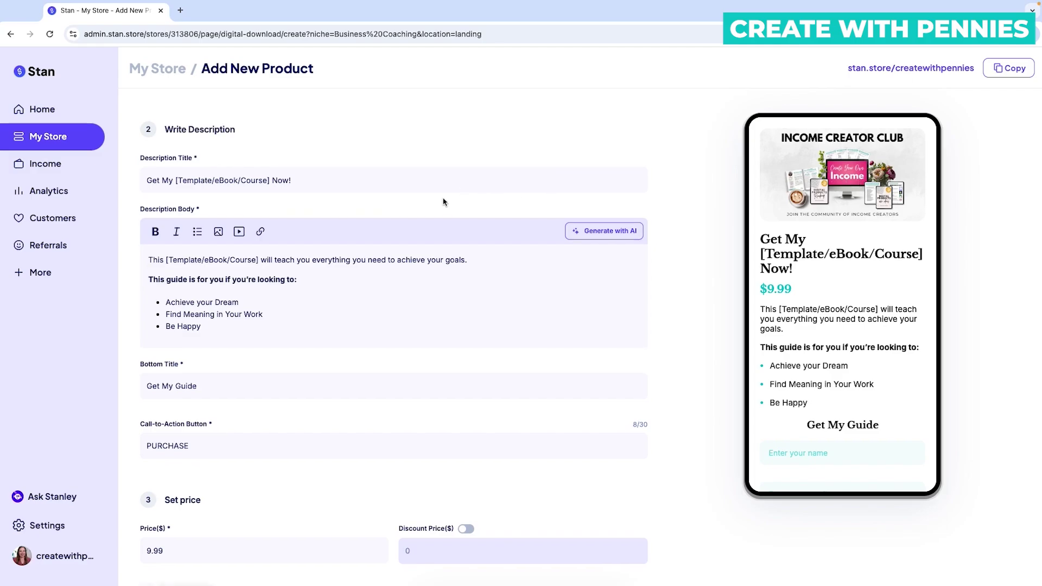
pyautogui.scroll(-3, 869, 261)
pyautogui.scroll(3, 827, 306)
pyautogui.scroll(-2, 842, 310)
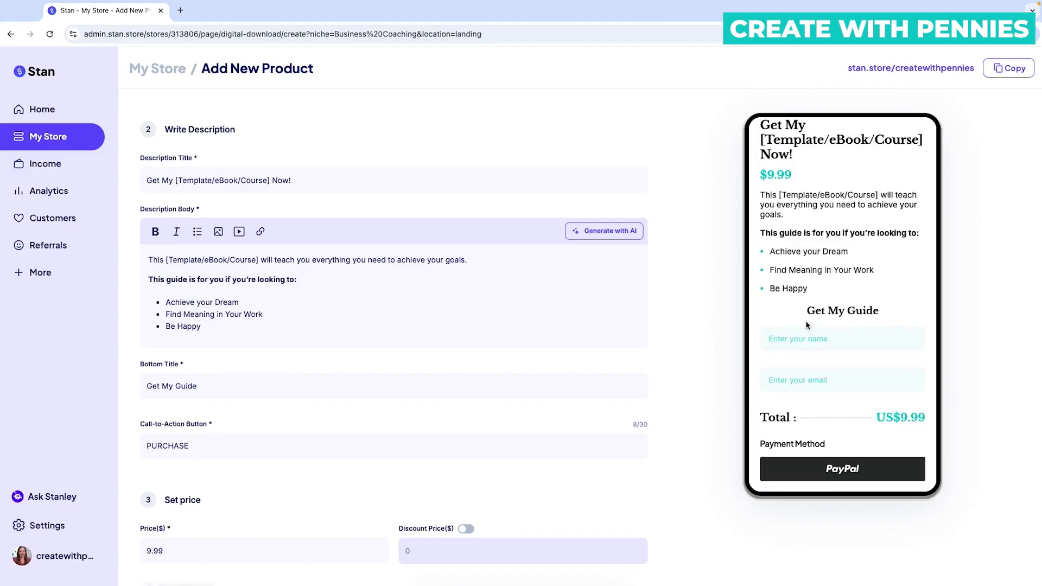
pyautogui.scroll(-3, 902, 322)
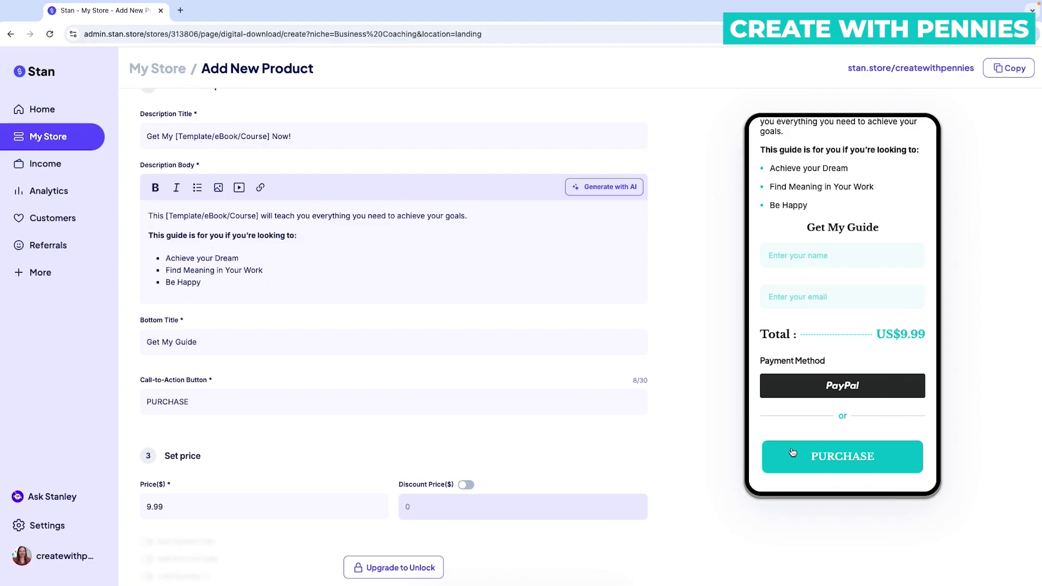
pyautogui.scroll(2, 542, 314)
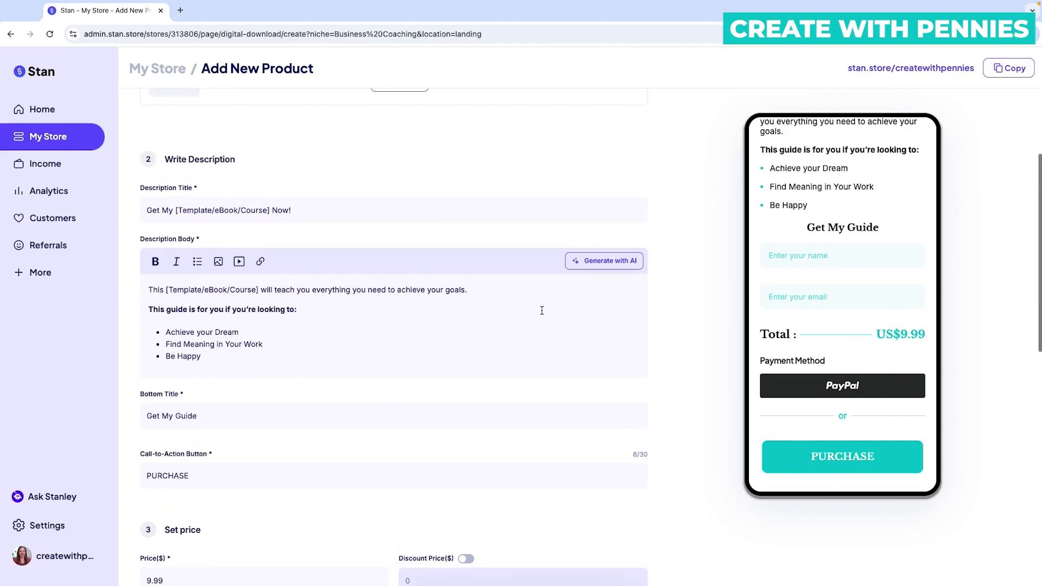
pyautogui.scroll(1, 882, 330)
pyautogui.scroll(3, 882, 330)
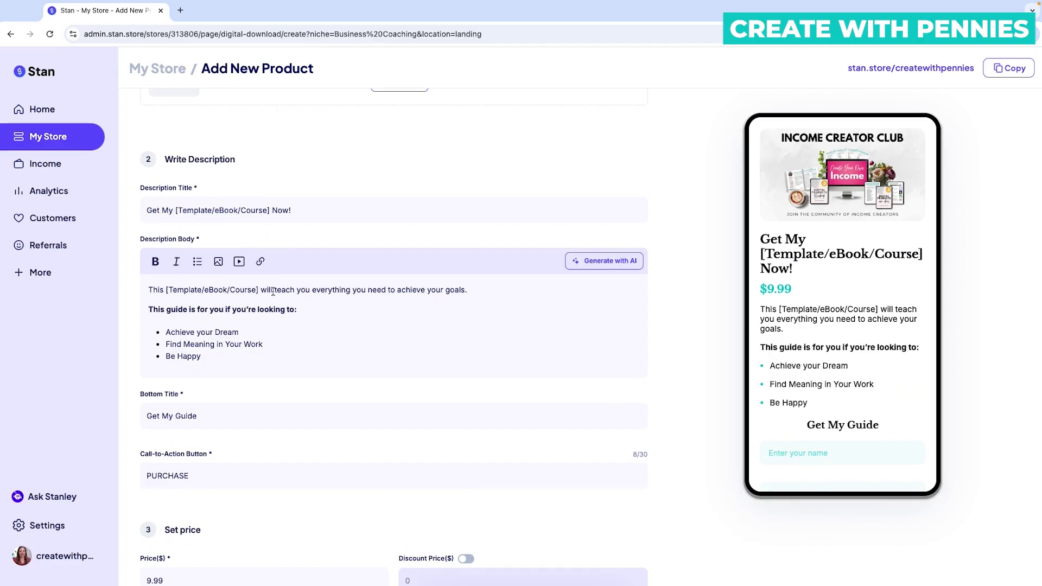
pyautogui.moveTo(175, 210); pyautogui.dragTo(272, 210)
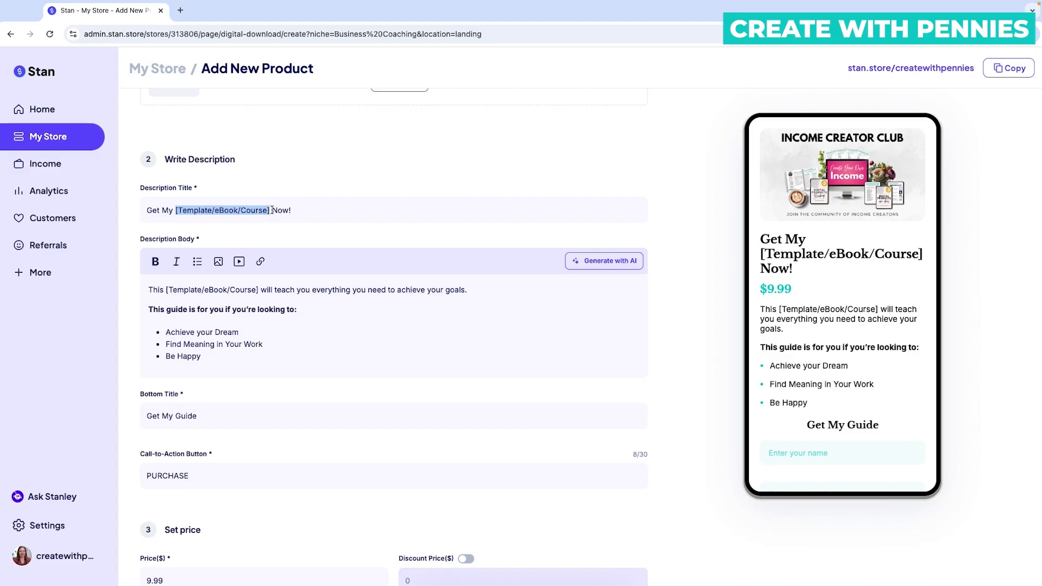
# - Replace the Description Title placeholder with 'Product' so it reads 'Get My Product Now!'
pyautogui.press('BackSpace')
pyautogui.write('Product')
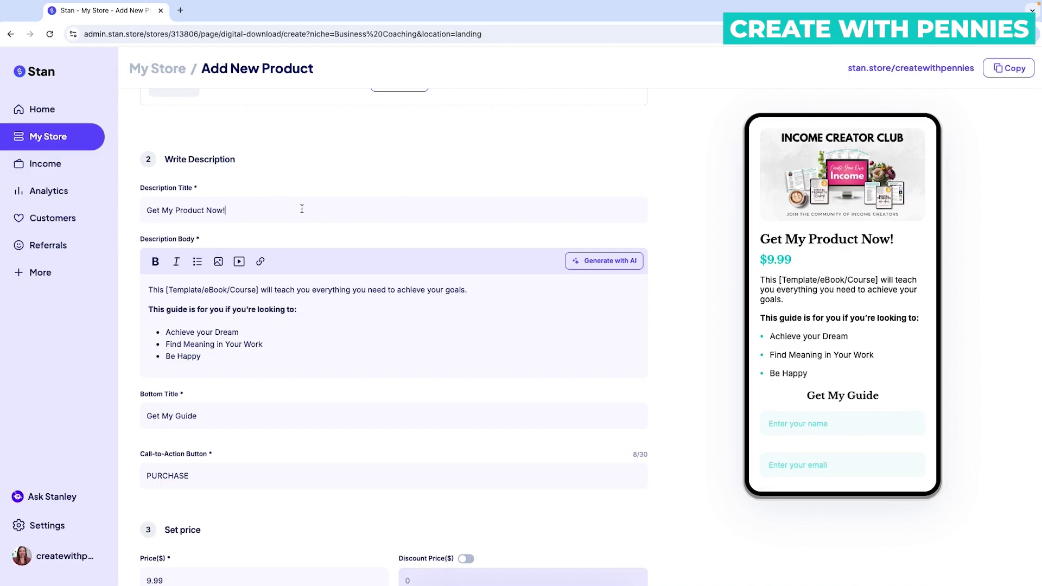
pyautogui.moveTo(248, 212); pyautogui.dragTo(141, 210)
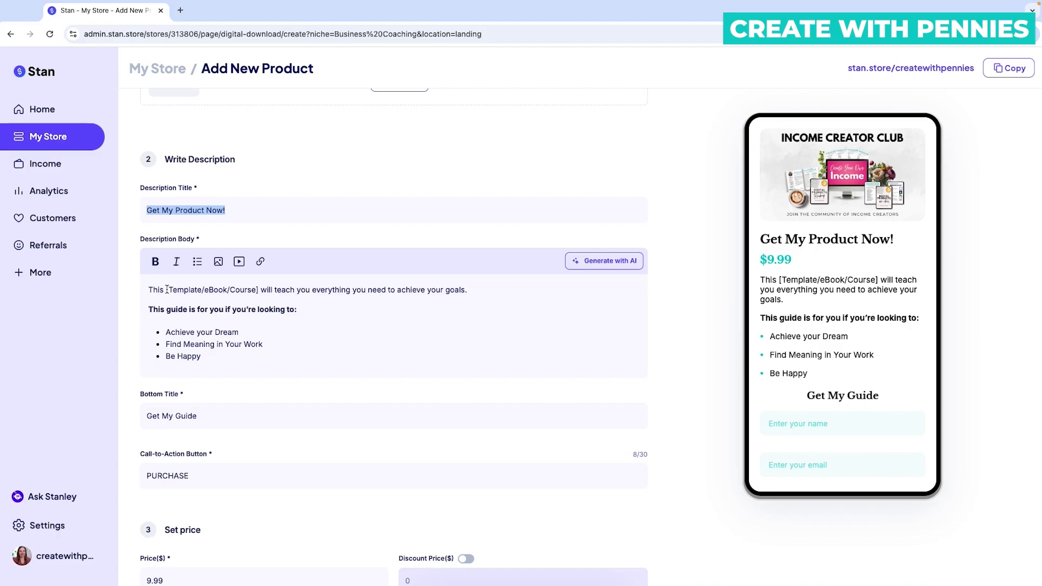
# - Set the body placeholder to 'Product', end the first sentence 'how to sell digital products', request AI copy
pyautogui.moveTo(168, 289); pyautogui.dragTo(258, 290)
pyautogui.write('Product')
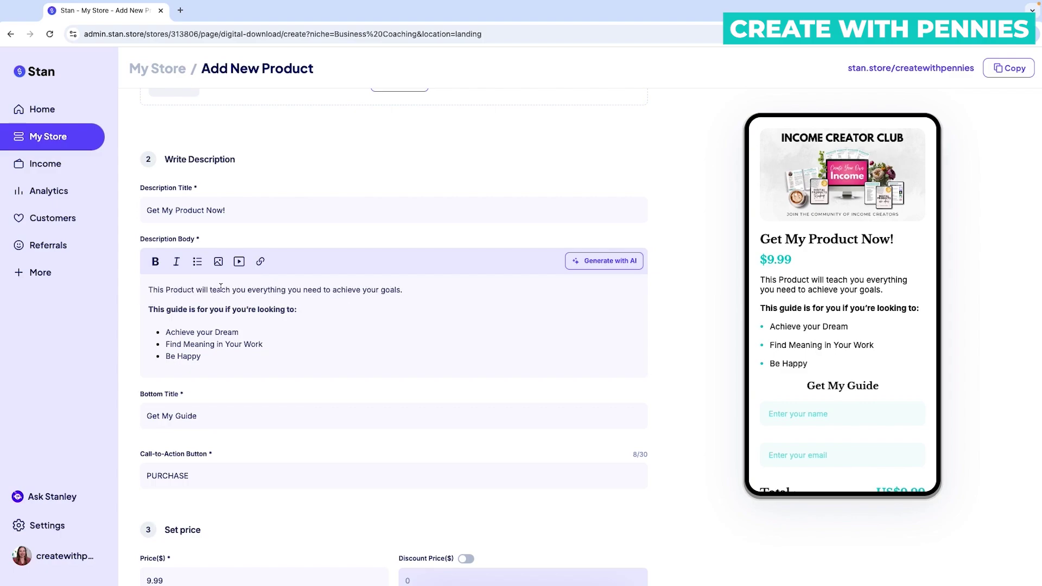
pyautogui.moveTo(247, 291); pyautogui.dragTo(405, 291)
pyautogui.press('BackSpace')
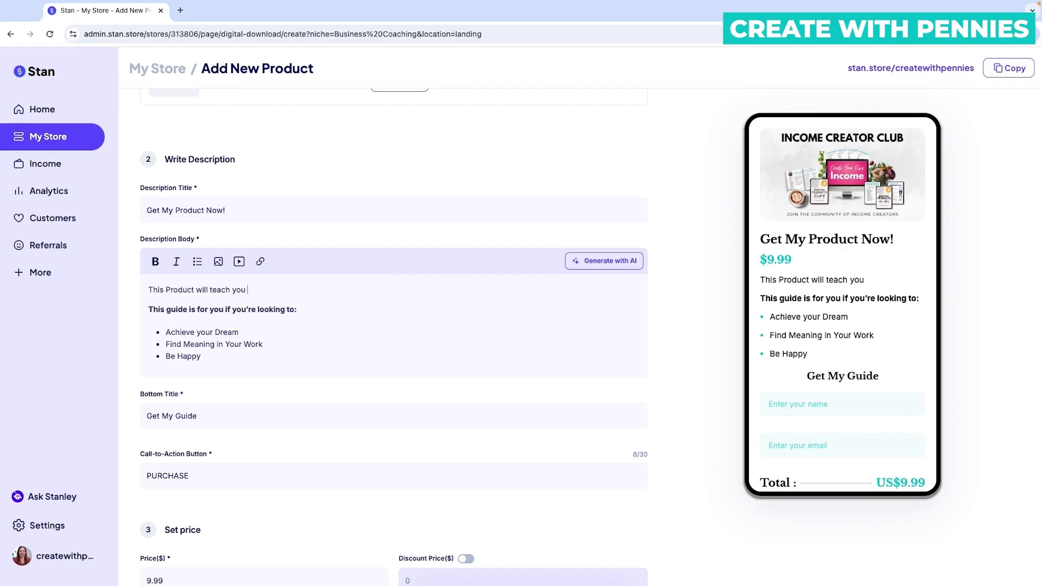
pyautogui.write('how to sell digital products.')
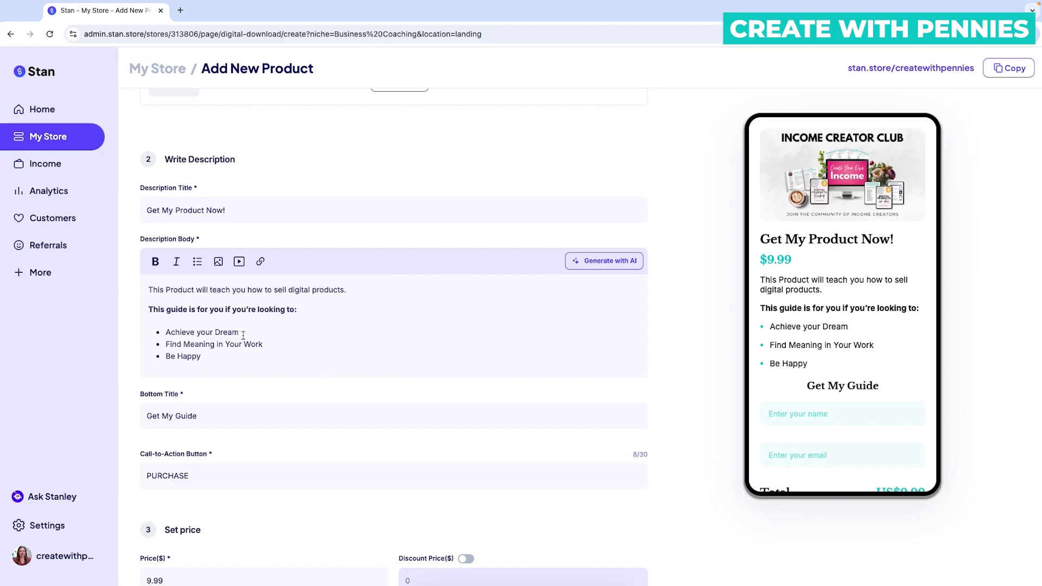
pyautogui.click(589, 262)
# - Insert the AI-written description and change the opening line's quoted title to 'Product'
pyautogui.scroll(-1, 336, 369)
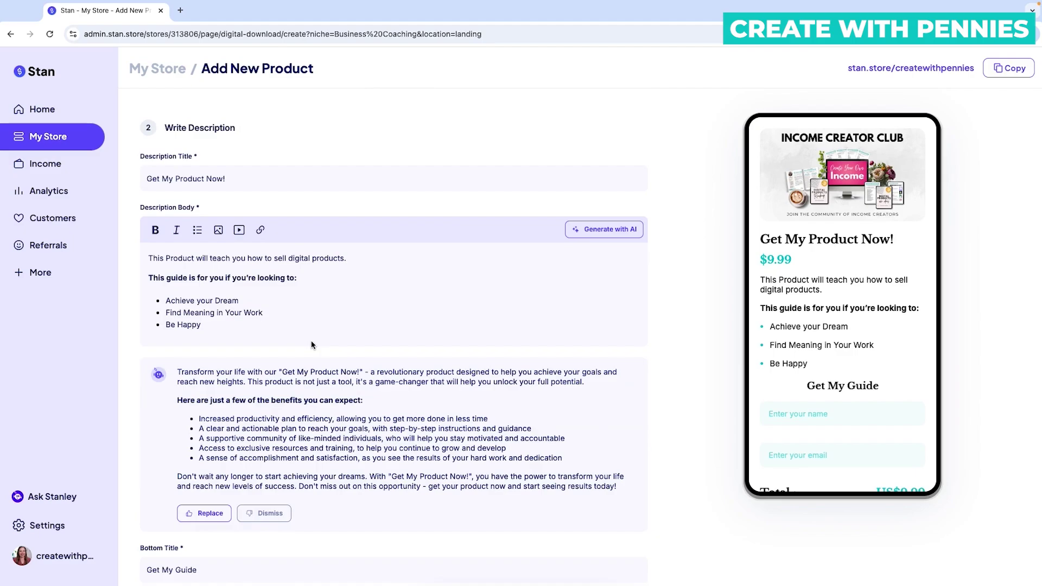
pyautogui.scroll(-1, 311, 345)
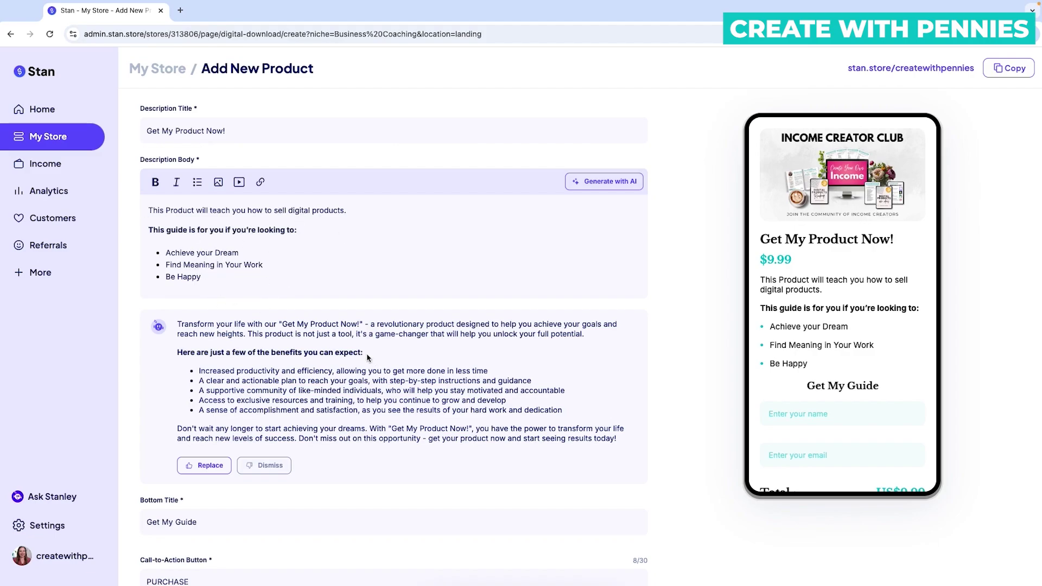
pyautogui.click(211, 468)
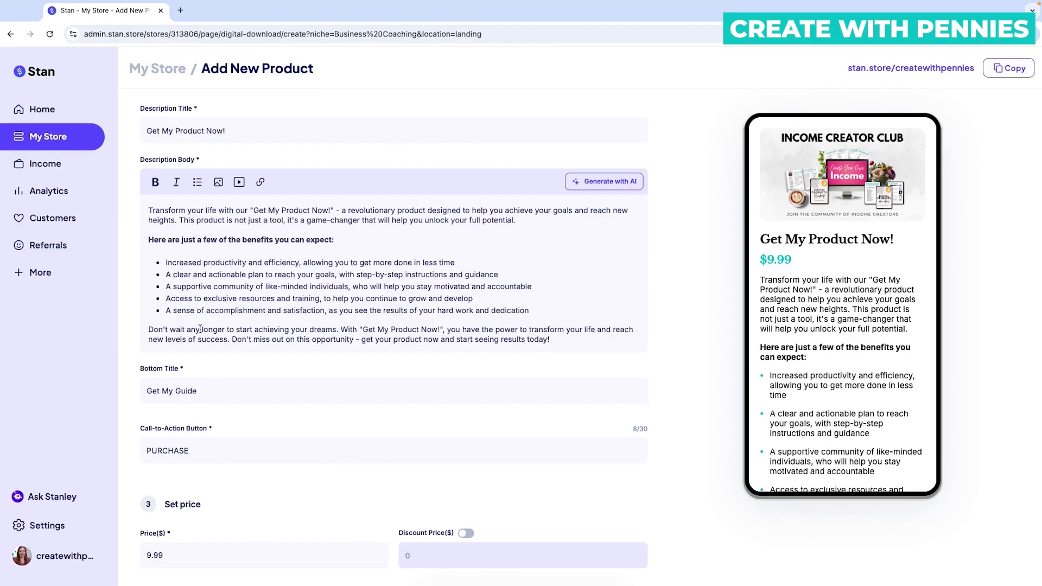
pyautogui.moveTo(254, 210); pyautogui.dragTo(334, 210)
pyautogui.press('BackSpace')
pyautogui.write('Produc')
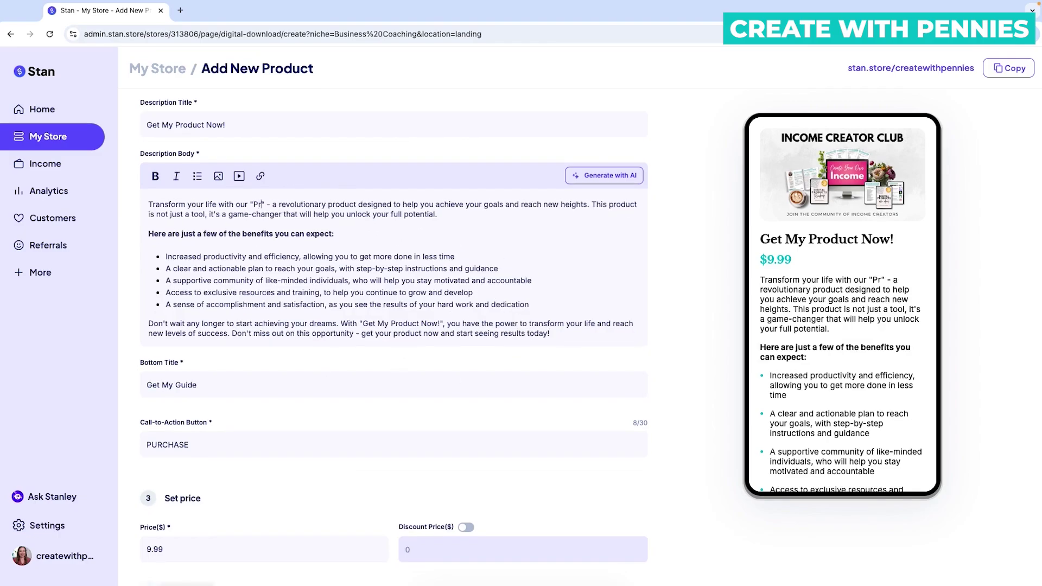
pyautogui.write('t')
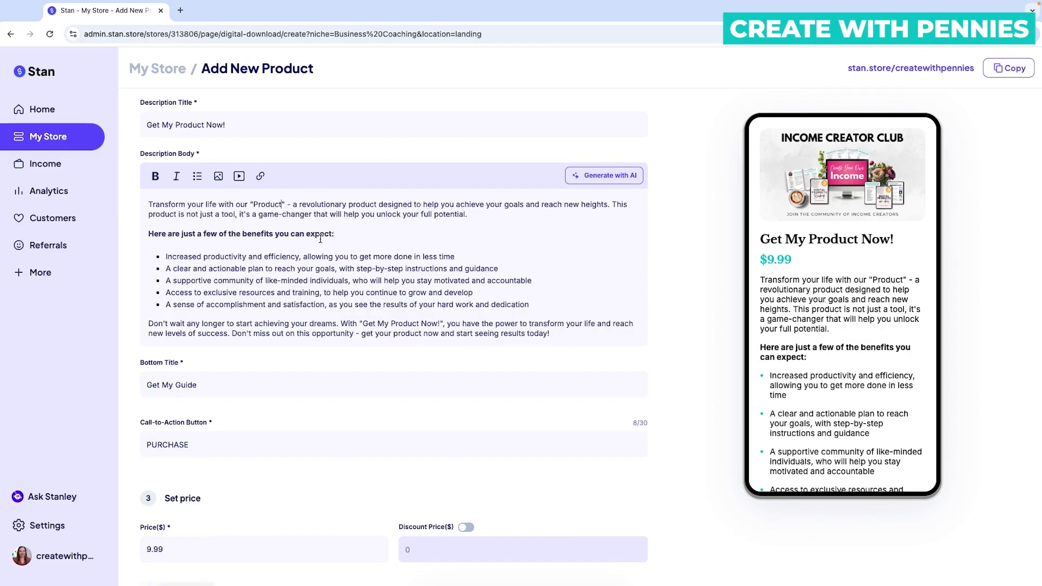
# - Delete the first benefit bullet and trim the quoted title in the closing paragraph
pyautogui.scroll(-1, 449, 250)
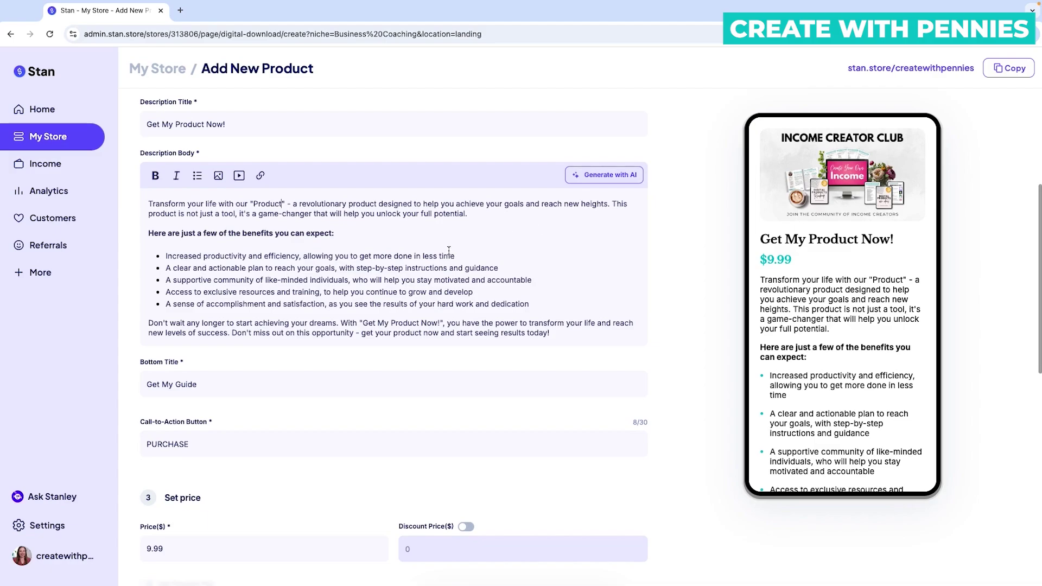
pyautogui.tripleClick(429, 256)
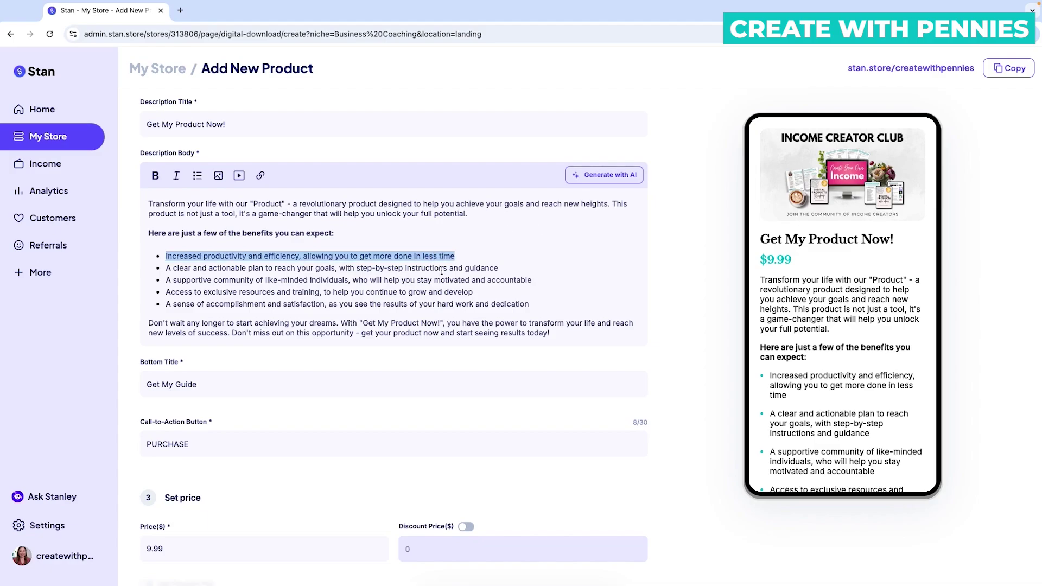
pyautogui.press('BackSpace')
pyautogui.press('BackSpace')
pyautogui.press('BackSpace')
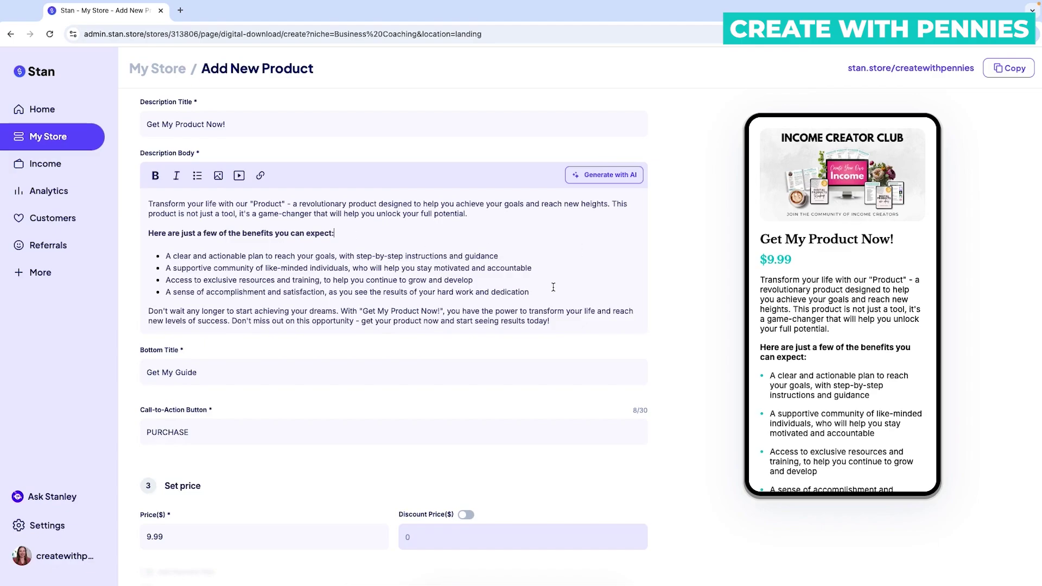
pyautogui.doubleClick(426, 310)
pyautogui.press('BackSpace')
pyautogui.press('BackSpace')
pyautogui.moveTo(392, 311); pyautogui.dragTo(363, 312)
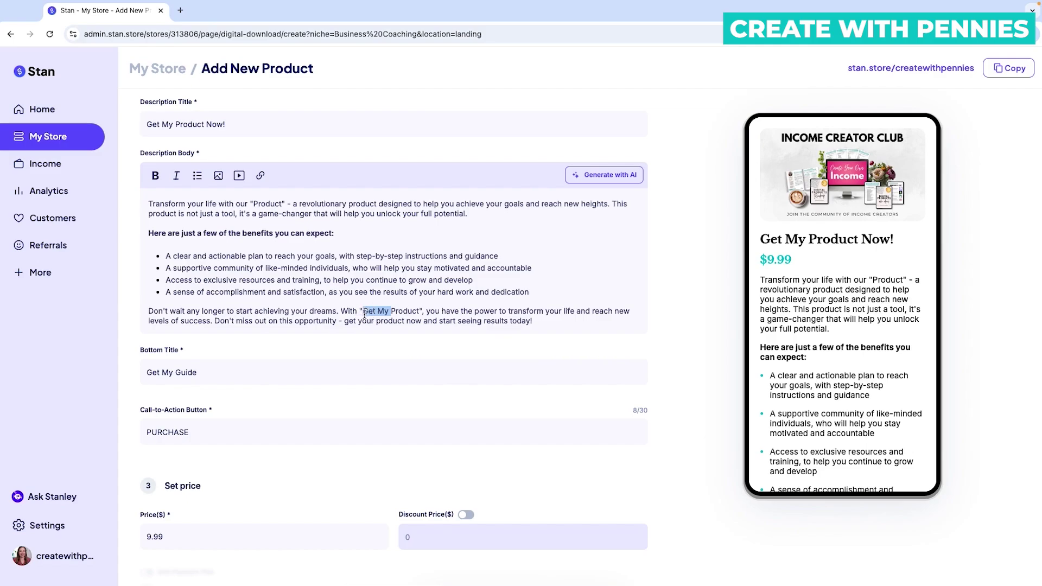
pyautogui.press('BackSpace')
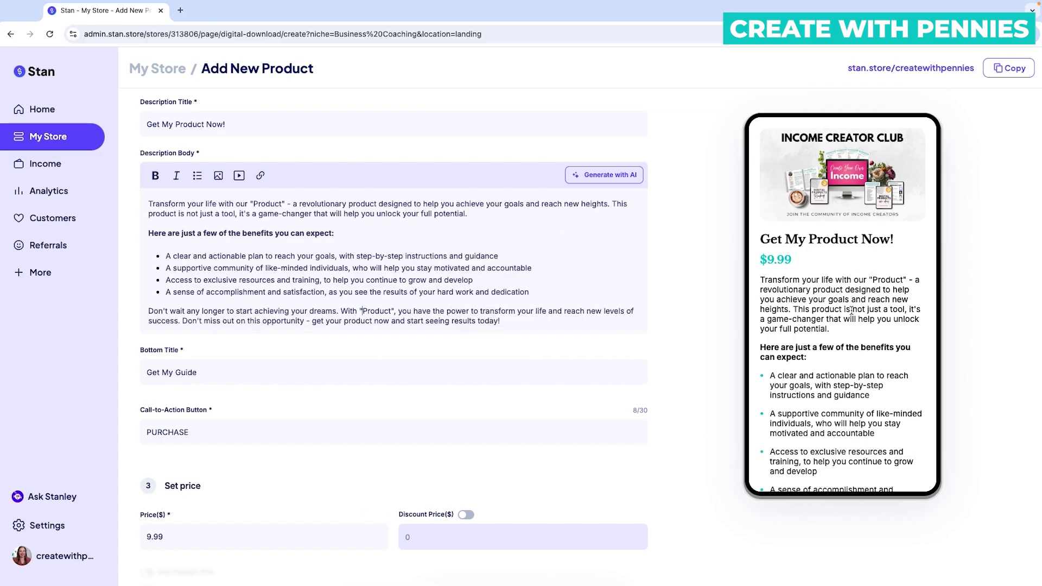
pyautogui.scroll(-7, 850, 312)
pyautogui.scroll(10, 847, 315)
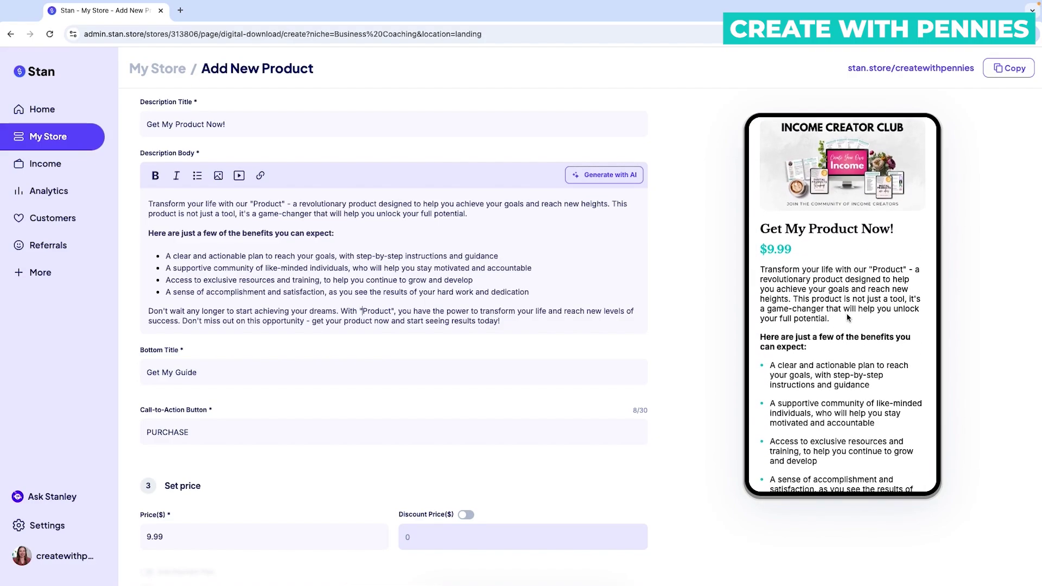
pyautogui.scroll(-3, 576, 296)
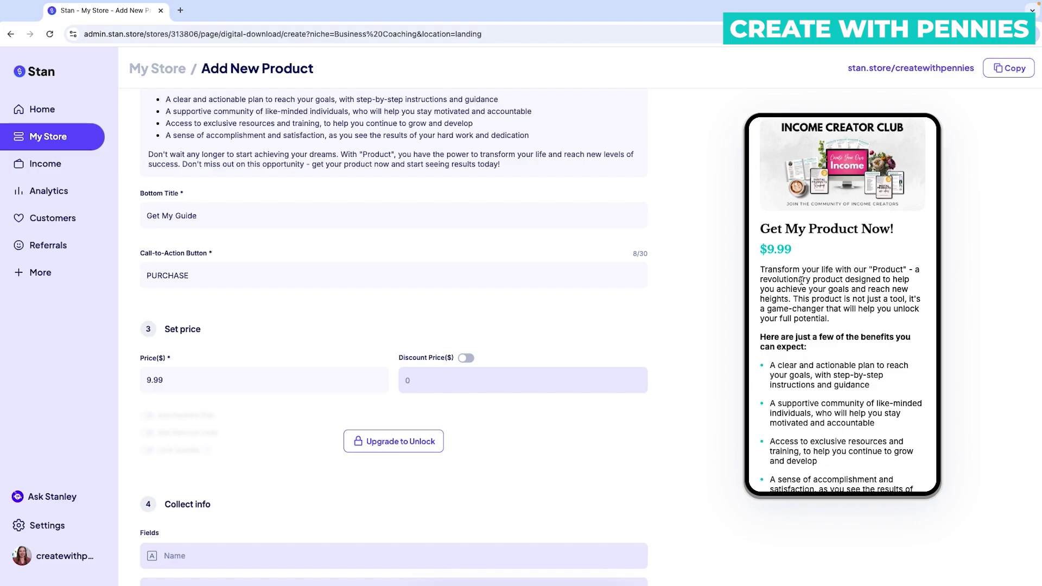
pyautogui.scroll(-1, 519, 244)
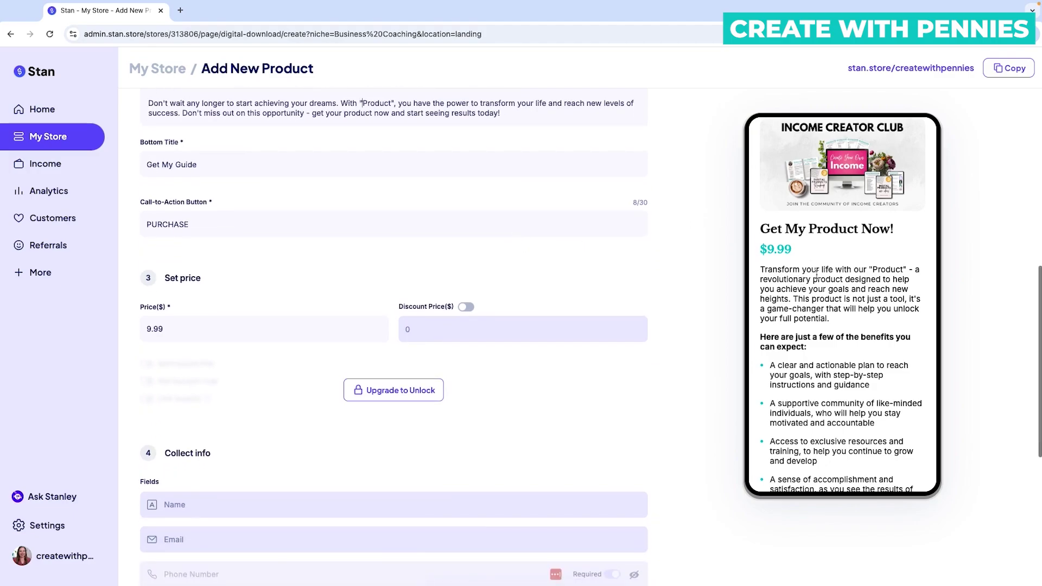
pyautogui.scroll(-2, 891, 285)
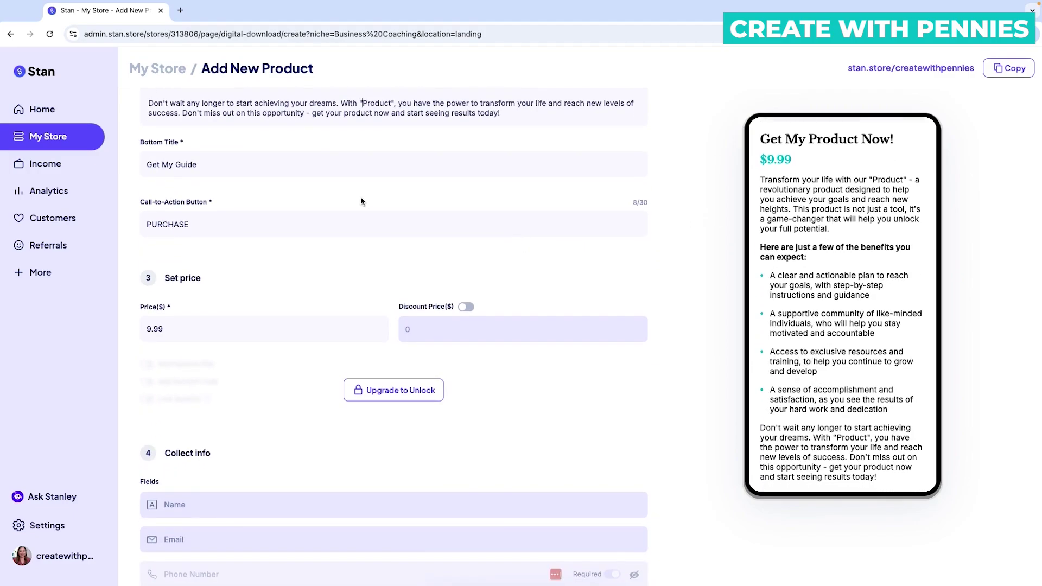
pyautogui.scroll(-5, 796, 229)
pyautogui.scroll(-1, 505, 184)
# - Change the Bottom Title from 'Get My Guide' to 'Get My Product'
pyautogui.scroll(1, 505, 184)
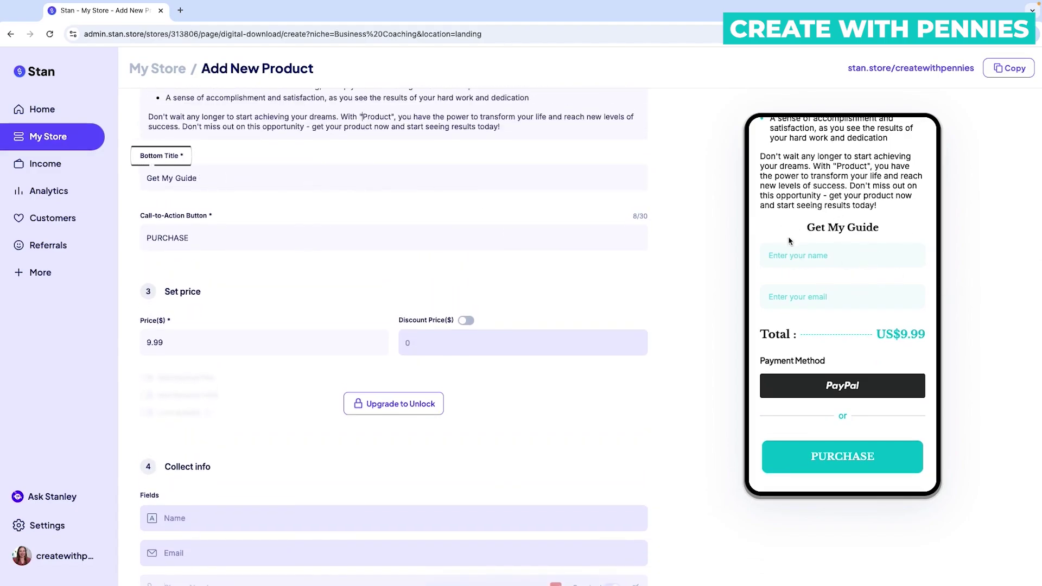
pyautogui.click(260, 178)
pyautogui.press('BackSpace')
pyautogui.press('BackSpace')
pyautogui.press('BackSpace')
pyautogui.press('BackSpace')
pyautogui.press('BackSpace')
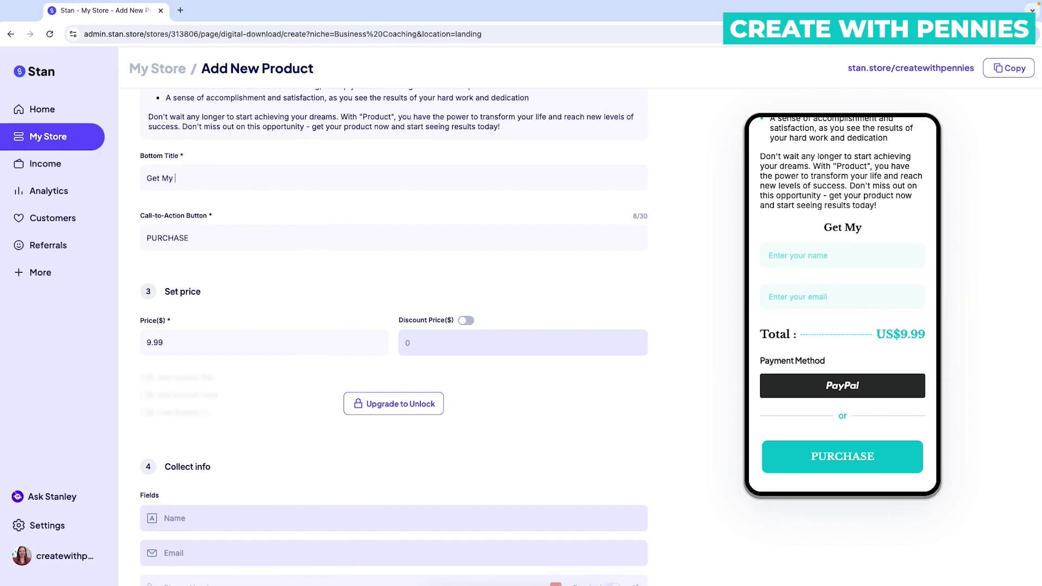
pyautogui.write('Product')
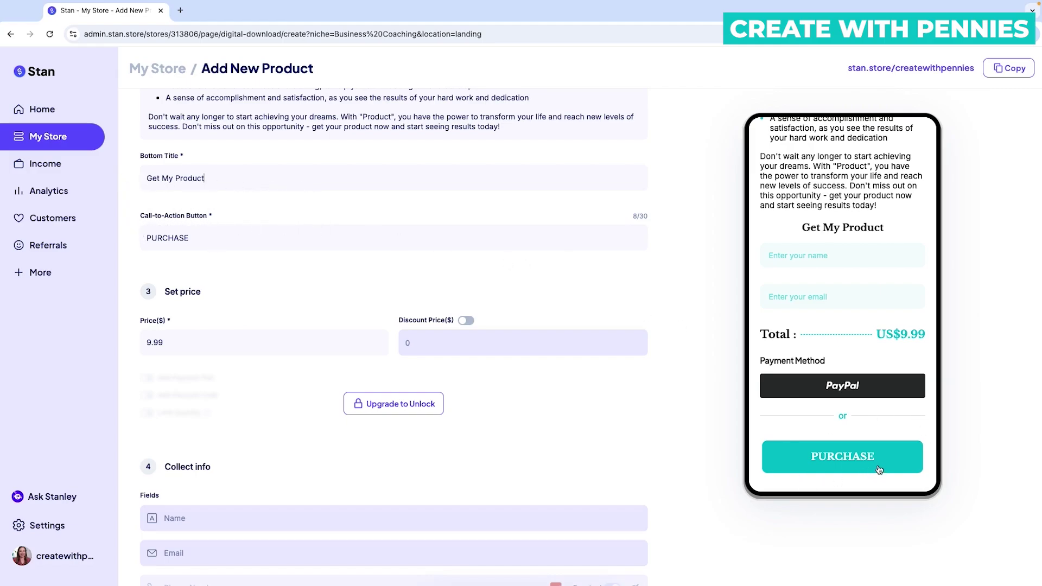
# - Retype the call-to-action button text as PURCHASE
pyautogui.doubleClick(244, 230)
pyautogui.write('GET NOW')
pyautogui.press('BackSpace')
pyautogui.press('BackSpace')
pyautogui.press('BackSpace')
pyautogui.press('BackSpace')
pyautogui.press('BackSpace')
pyautogui.press('BackSpace')
pyautogui.press('BackSpace')
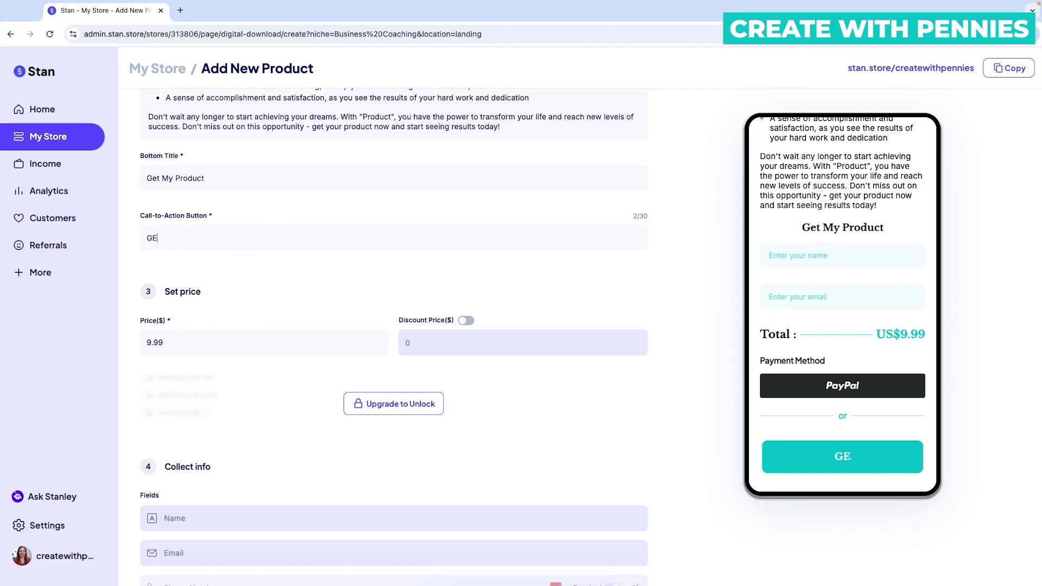
pyautogui.write('{')
pyautogui.press('BackSpace')
pyautogui.write('PURCHASE')
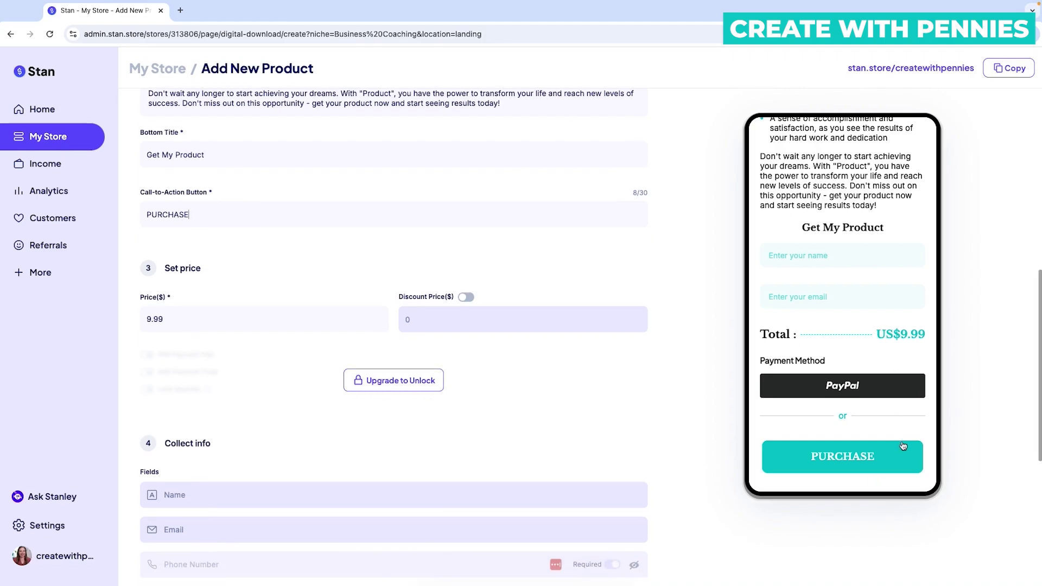
pyautogui.scroll(-3, 958, 354)
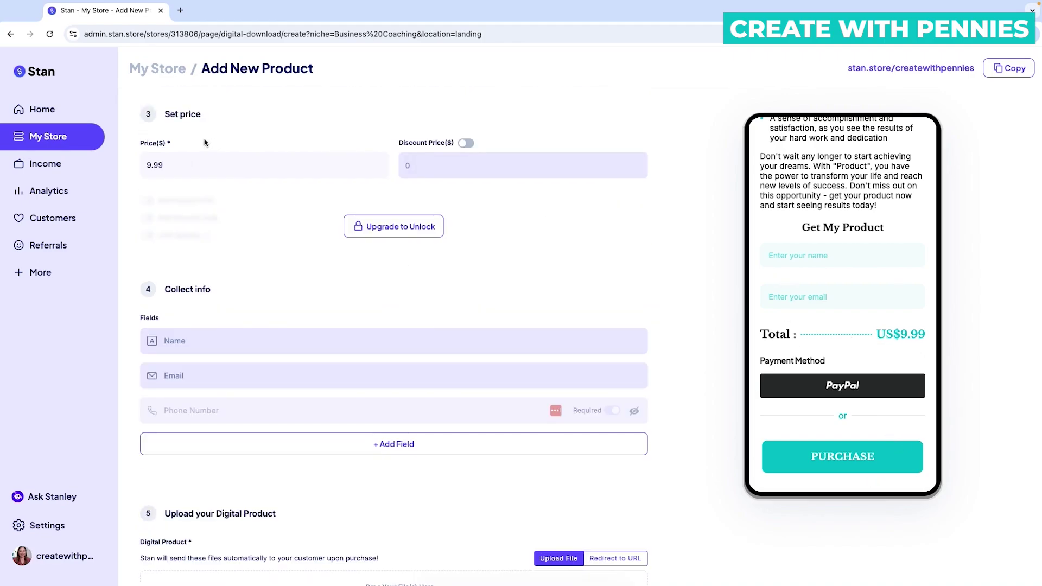
# - Set the price to 47.00, trying a 37.00 discount price before switching discount off
pyautogui.doubleClick(223, 167)
pyautogui.write('47')
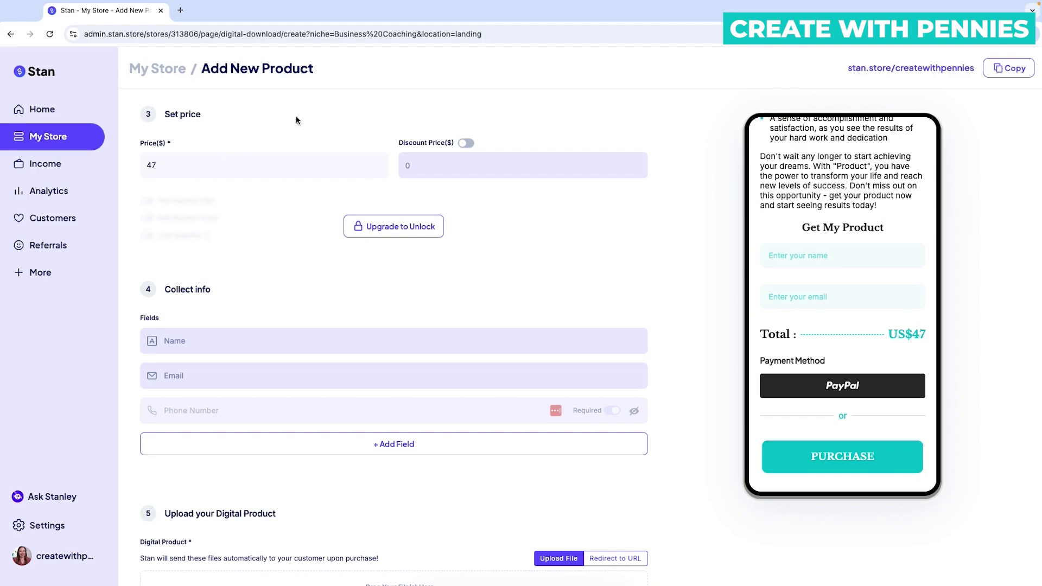
pyautogui.click(170, 168)
pyautogui.write('.00')
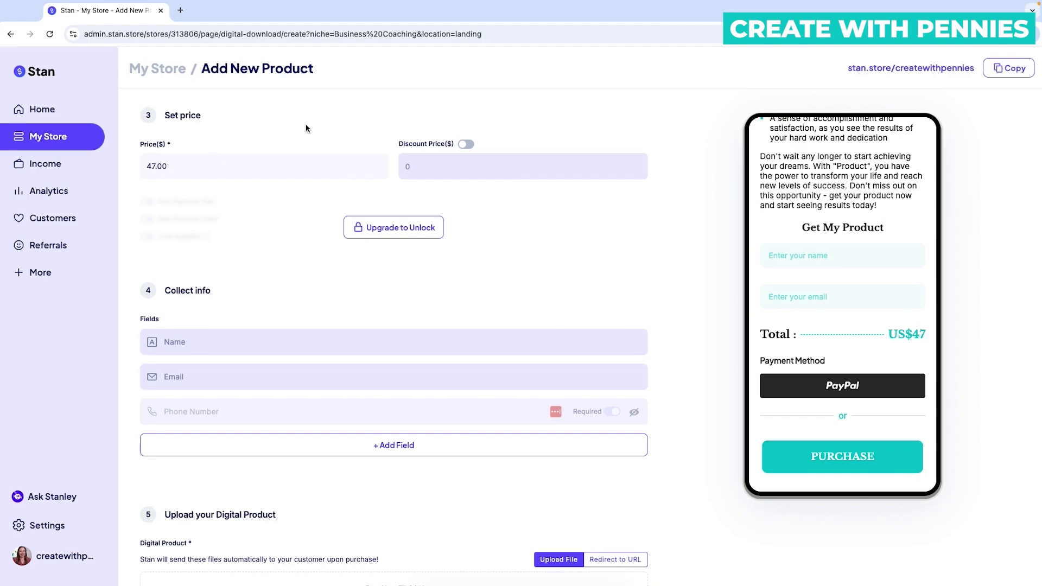
pyautogui.click(466, 144)
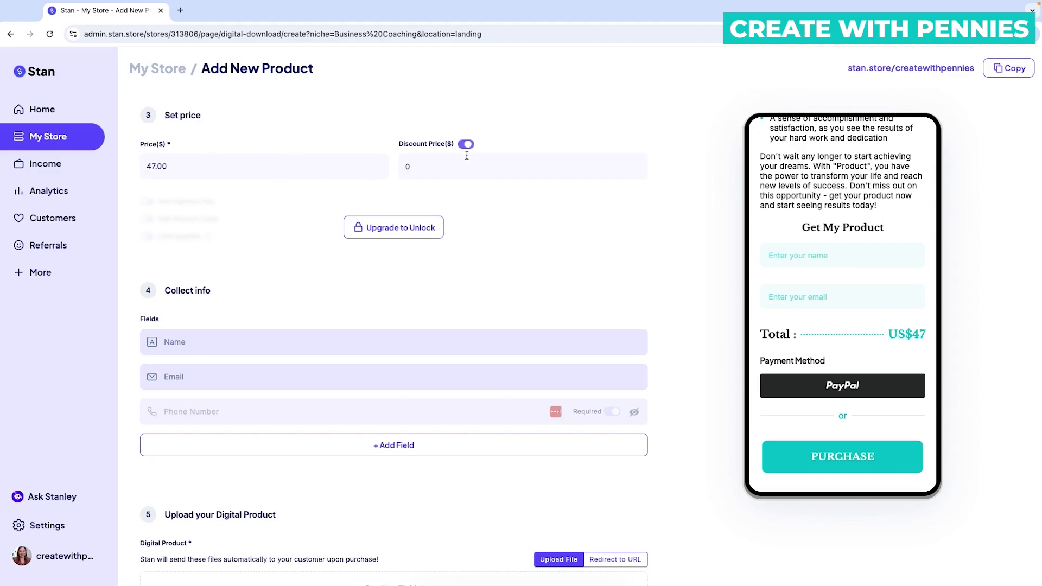
pyautogui.click(442, 168)
pyautogui.write('37.00')
pyautogui.click(465, 145)
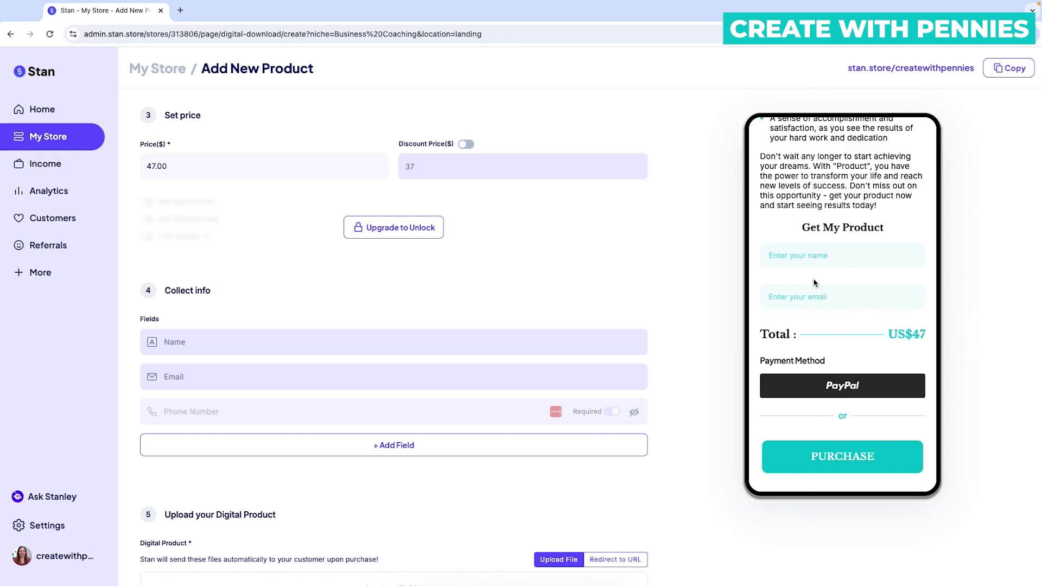
pyautogui.scroll(-3, 539, 288)
pyautogui.scroll(-1, 776, 283)
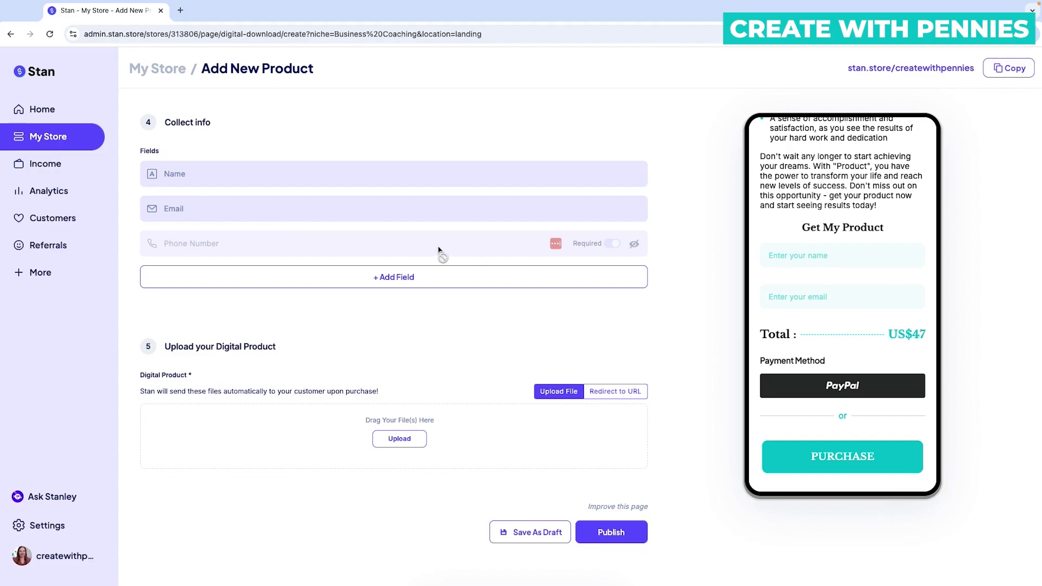
pyautogui.click(635, 246)
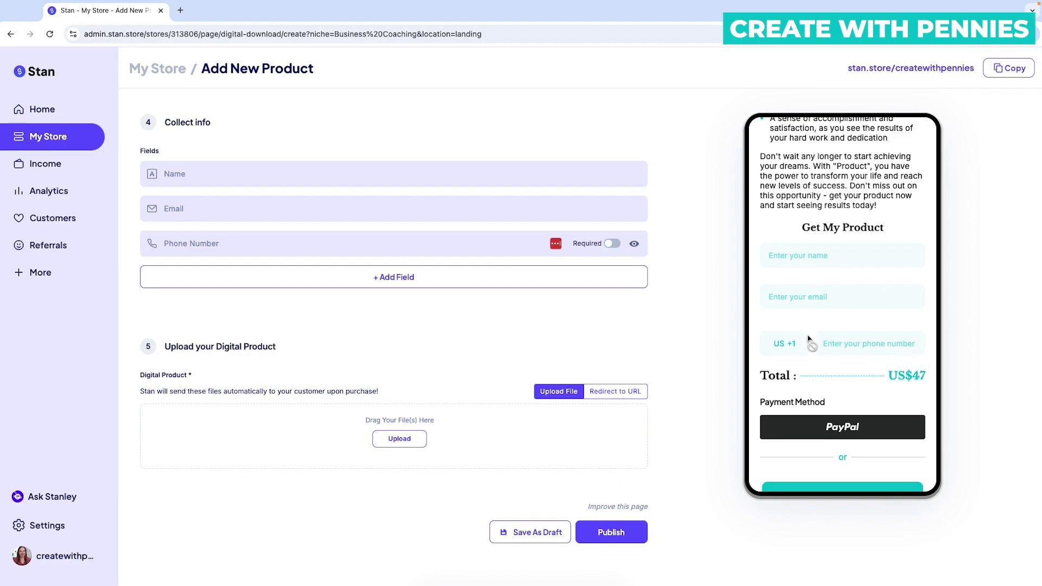
pyautogui.click(613, 244)
pyautogui.click(613, 244)
pyautogui.click(635, 247)
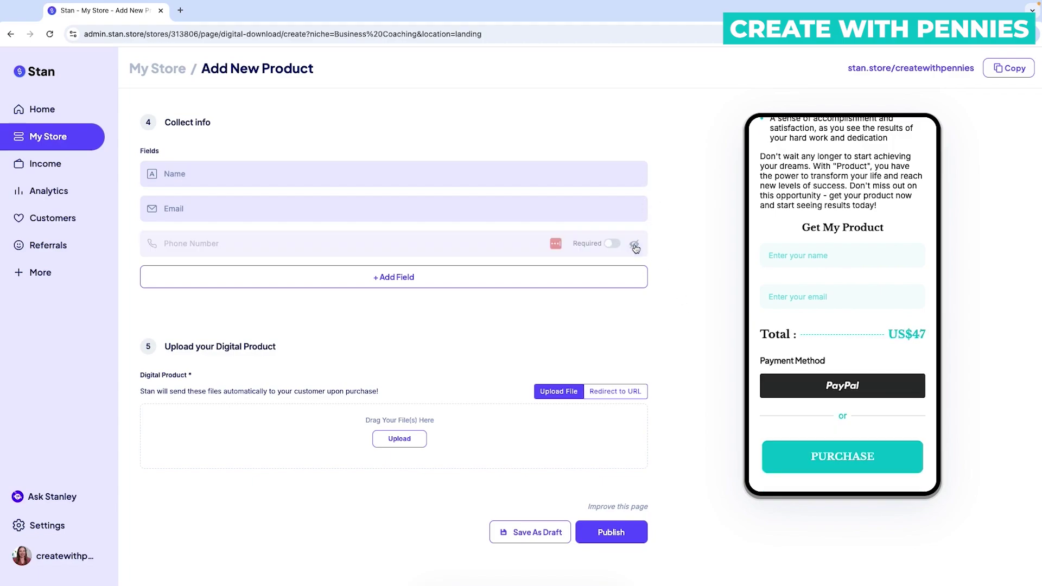
pyautogui.click(400, 282)
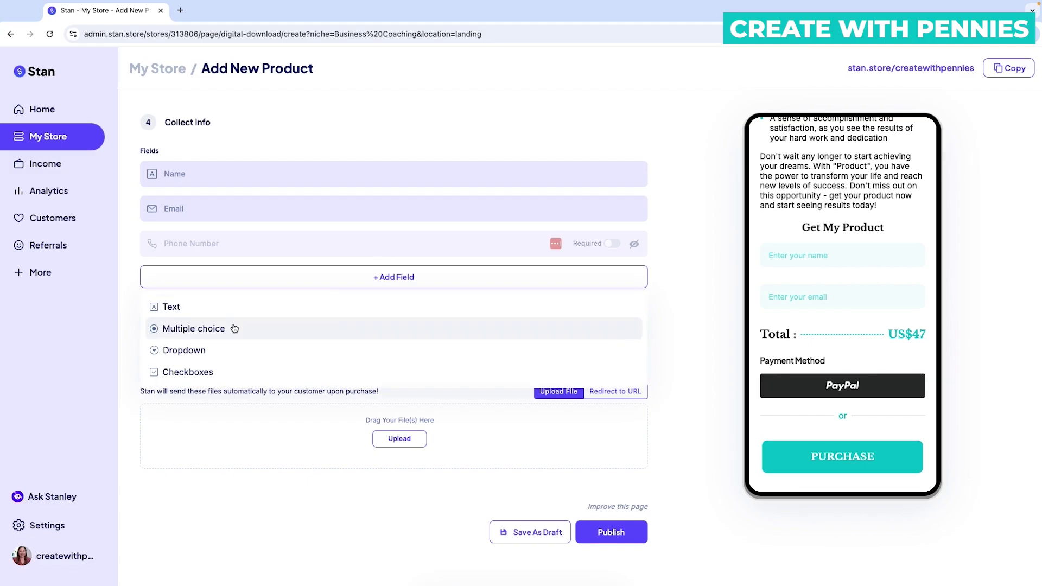
pyautogui.click(232, 373)
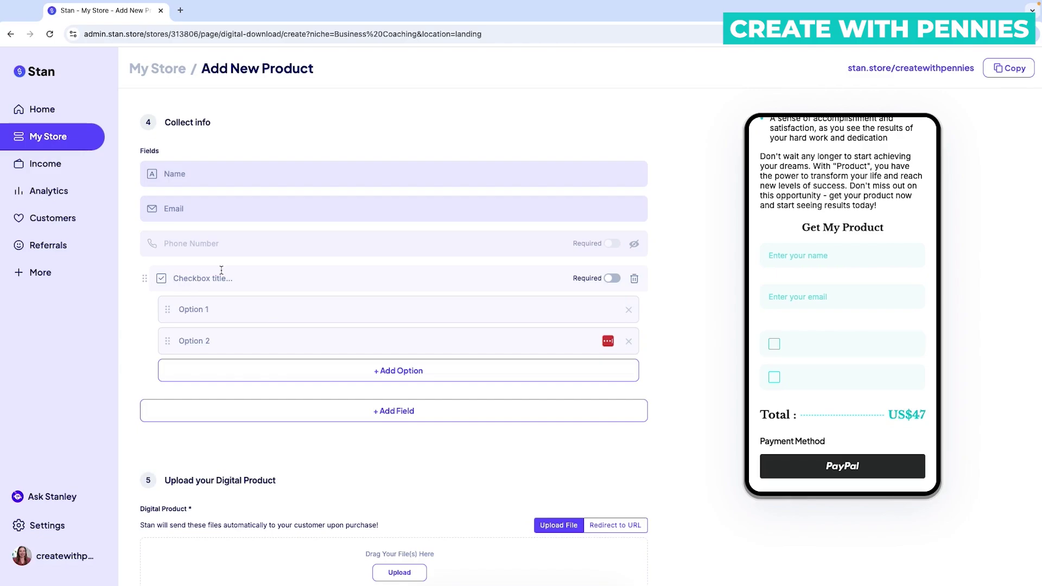
pyautogui.click(255, 275)
pyautogui.write('Do you ')
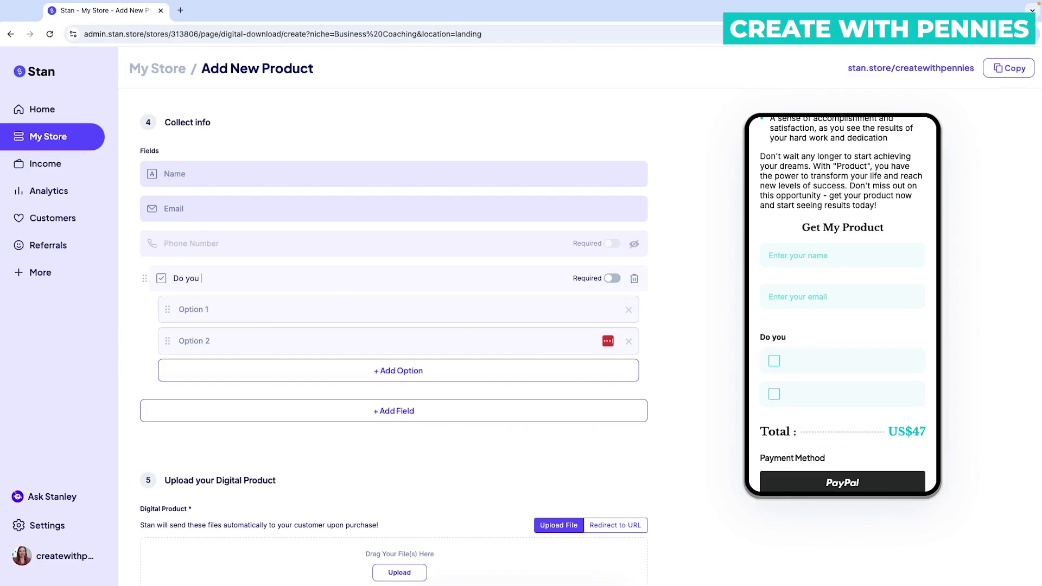
pyautogui.write('understand this is a digital product?')
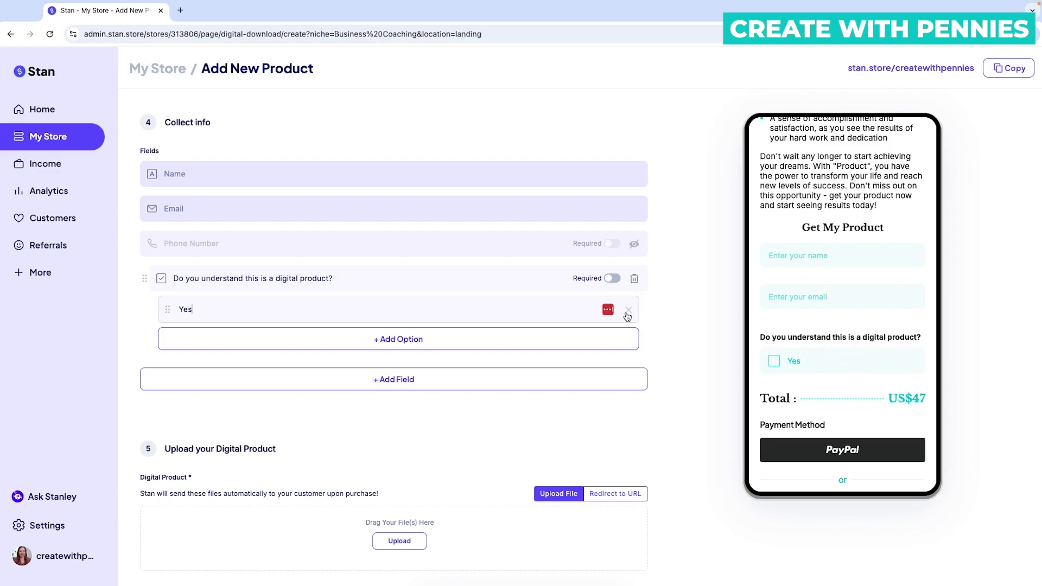
pyautogui.click(634, 281)
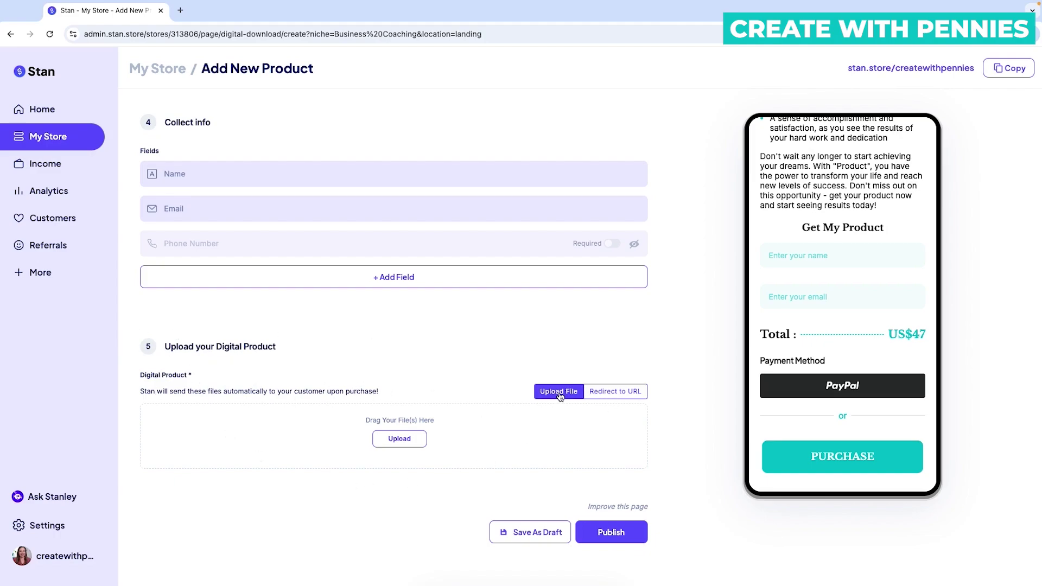
# - Deliver the product as an uploaded file, attaching CREATE WITH PENNIES COMMUNITY .png
pyautogui.click(616, 396)
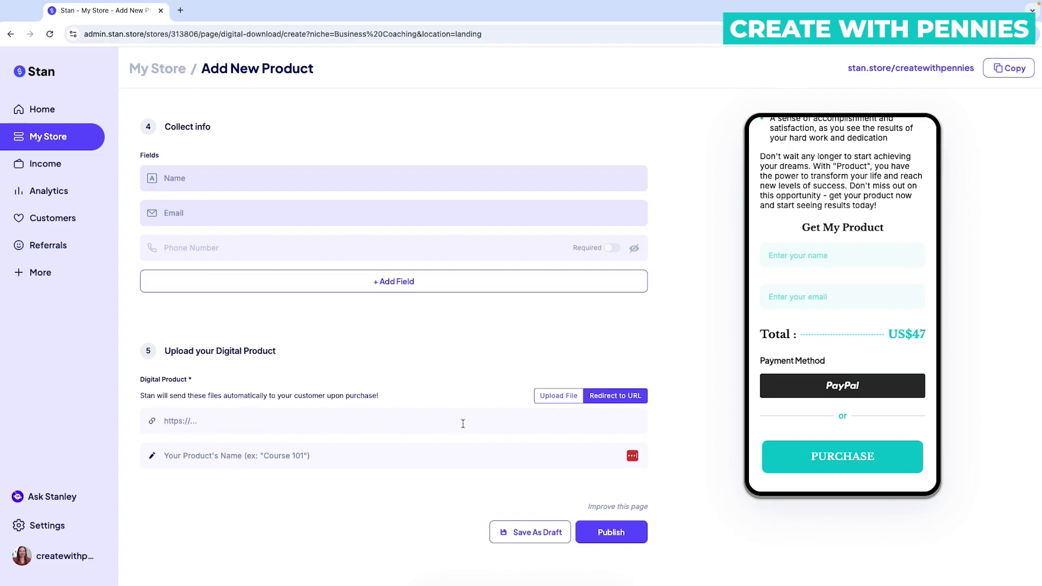
pyautogui.click(559, 396)
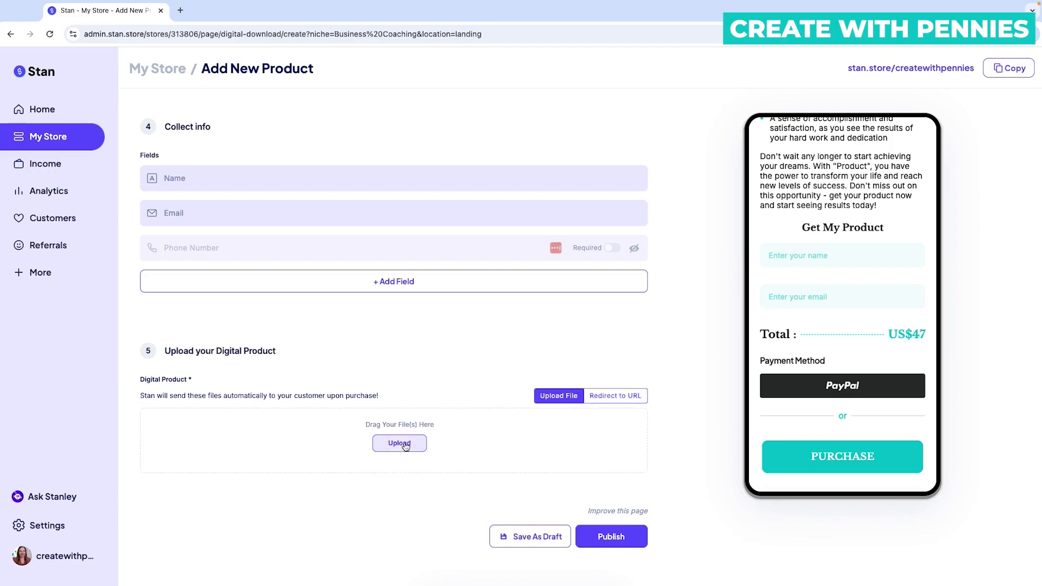
pyautogui.click(404, 445)
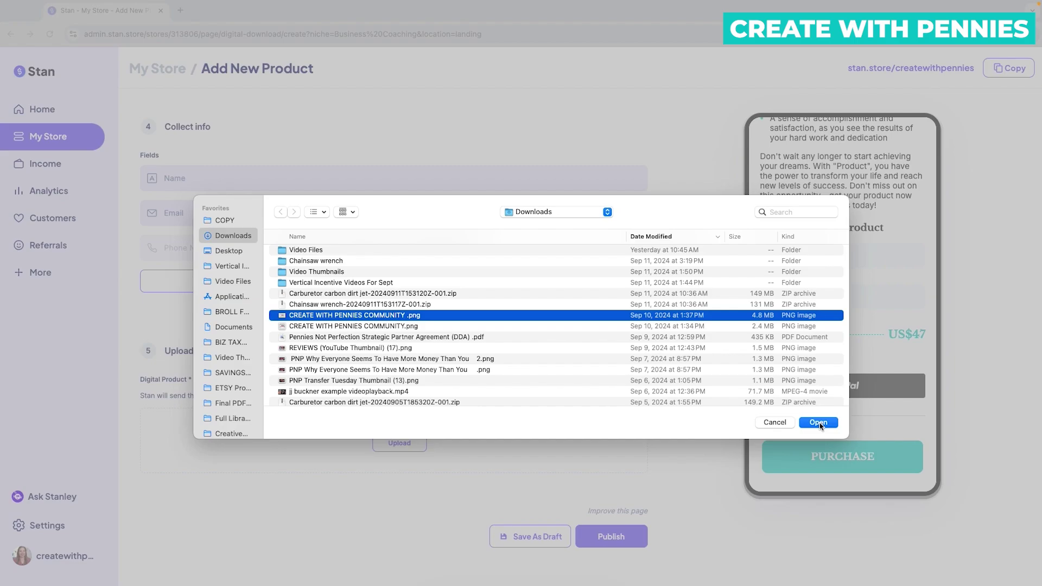
pyautogui.click(820, 424)
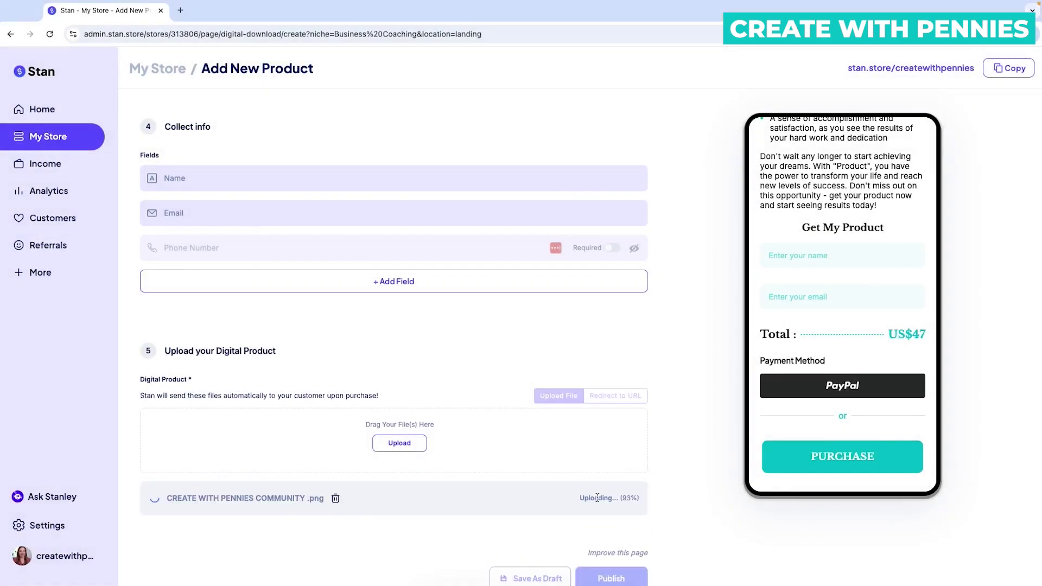
pyautogui.scroll(-1, 532, 489)
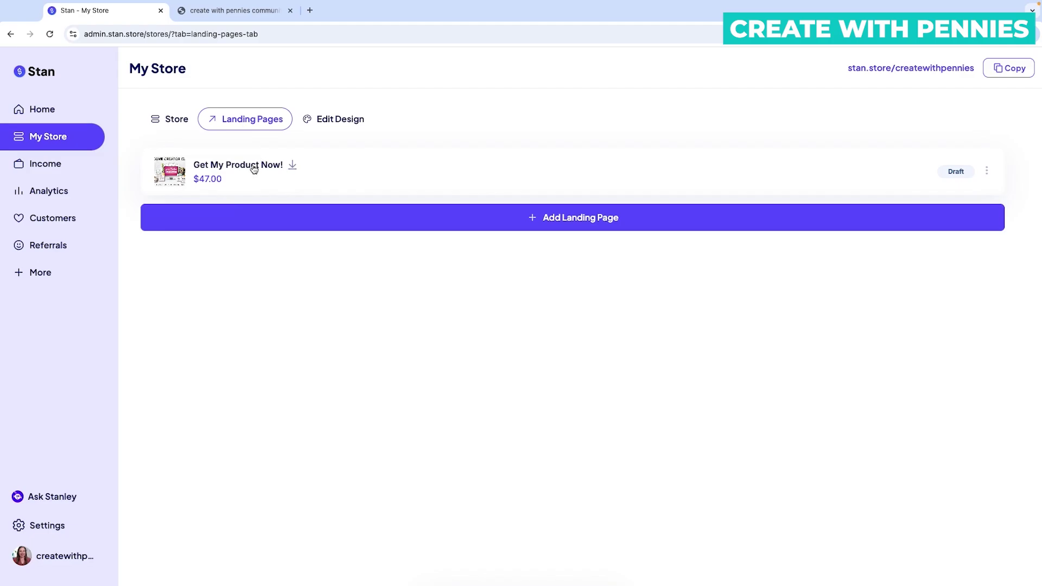
# - Publish the Get My Product Now! landing page
pyautogui.click(254, 169)
pyautogui.scroll(-10, 715, 306)
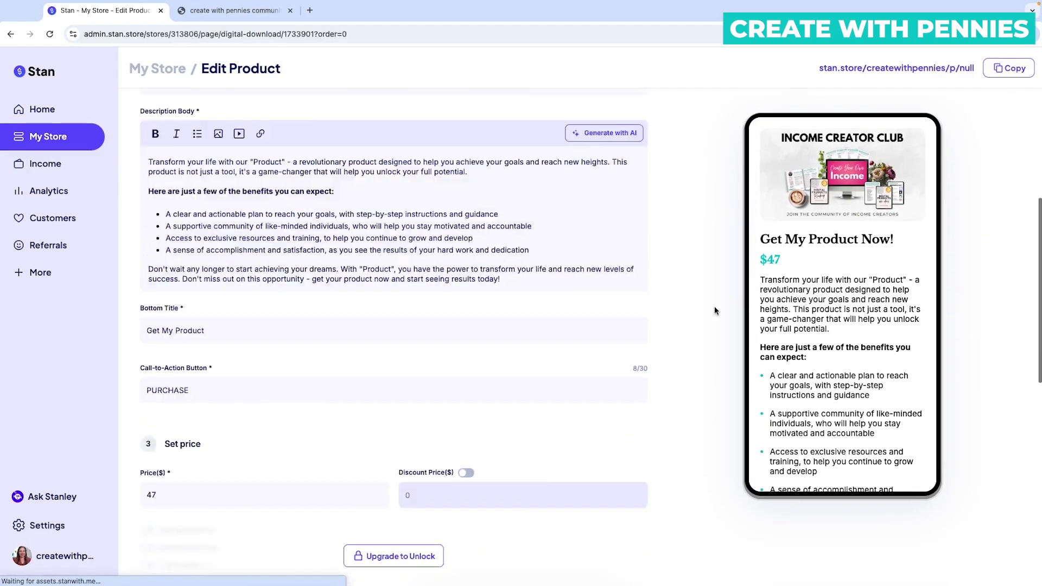
pyautogui.scroll(-2, 651, 445)
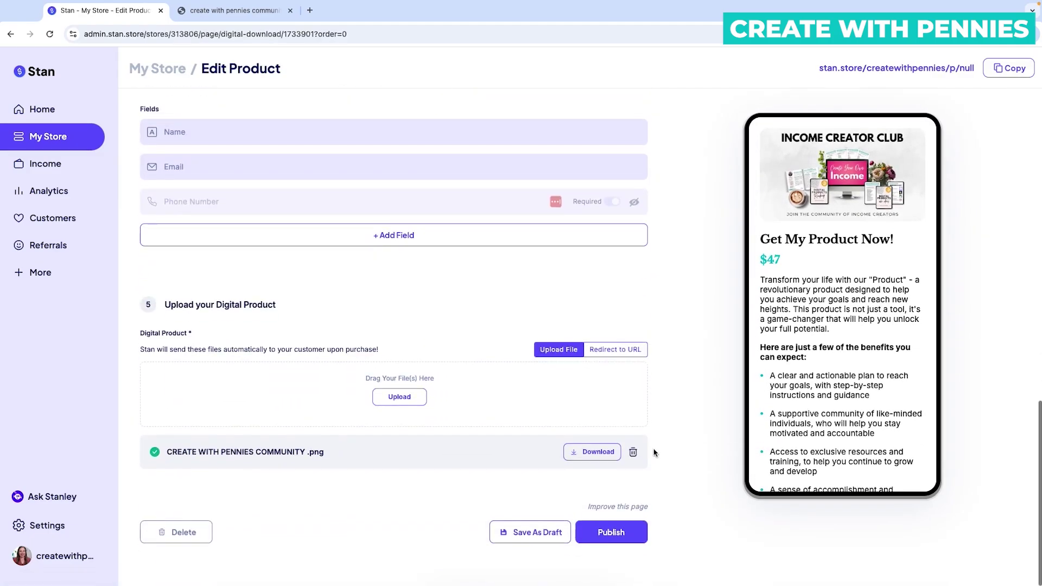
pyautogui.click(620, 536)
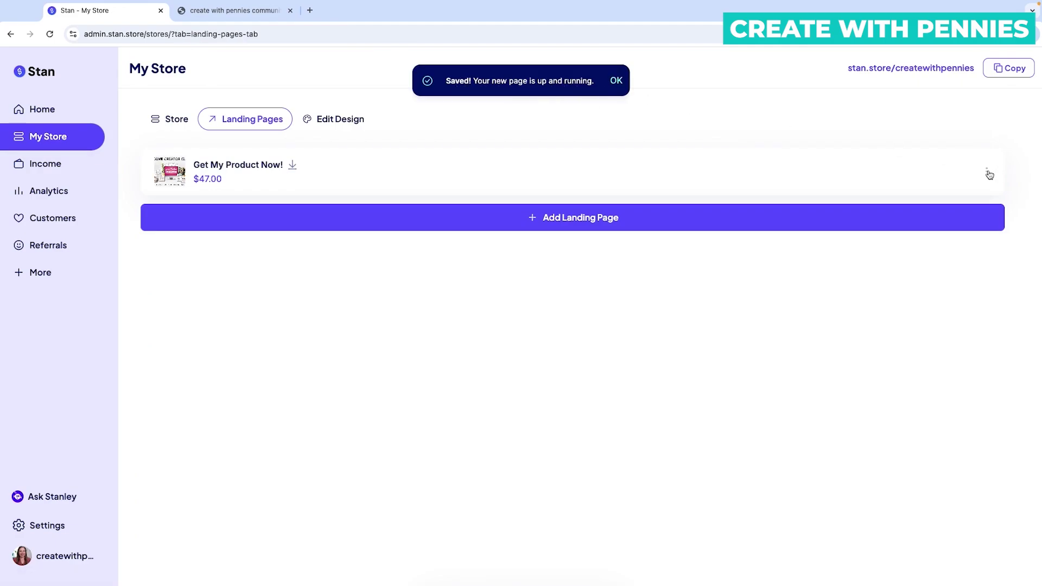
# - Copy the landing page URL and load the live $47 page in a new tab
pyautogui.click(988, 172)
pyautogui.click(940, 197)
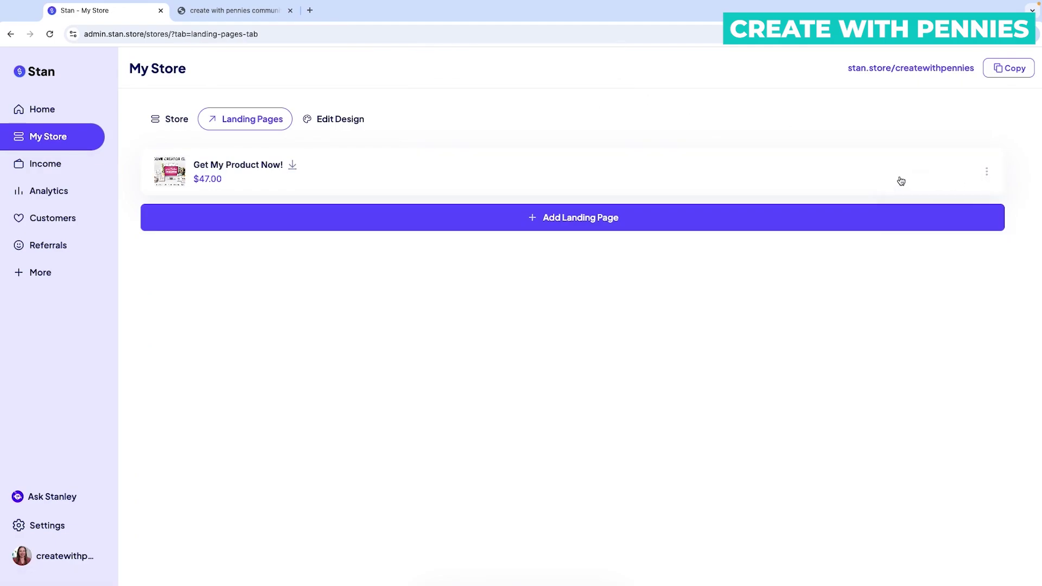
pyautogui.click(310, 11)
pyautogui.hotkey('ctrl', 'v')
pyautogui.press('Return')
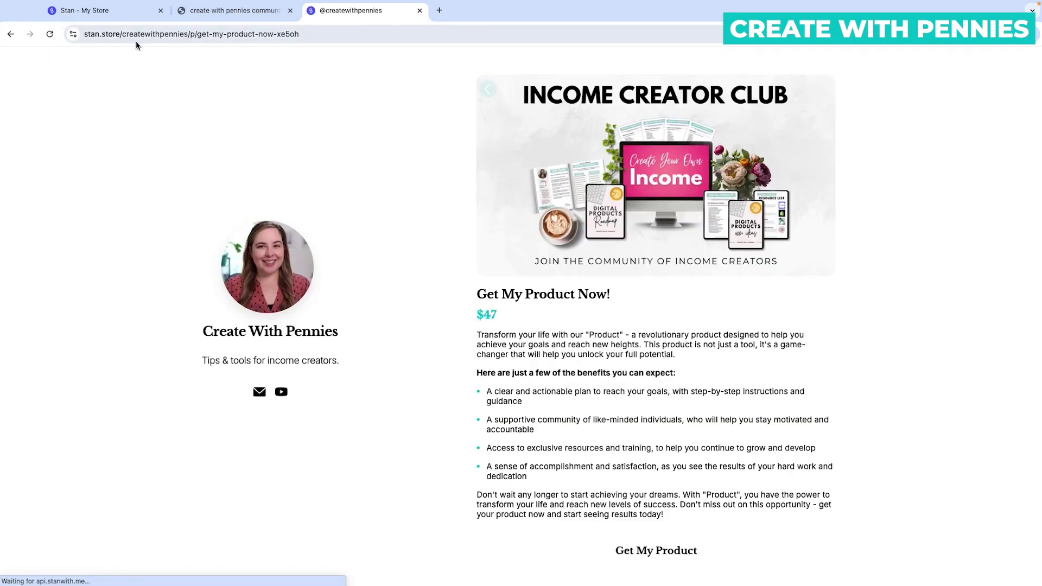
# - Review the live product page, then return to the admin and open the store design editor
pyautogui.click(115, 15)
pyautogui.click(366, 11)
pyautogui.scroll(-6, 714, 474)
pyautogui.scroll(6, 726, 465)
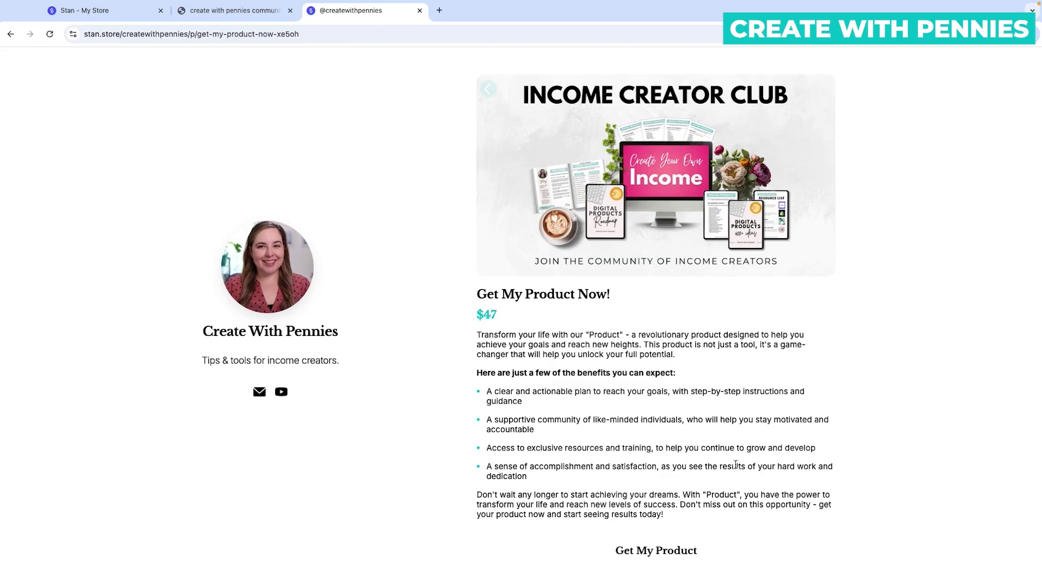
pyautogui.scroll(-7, 841, 396)
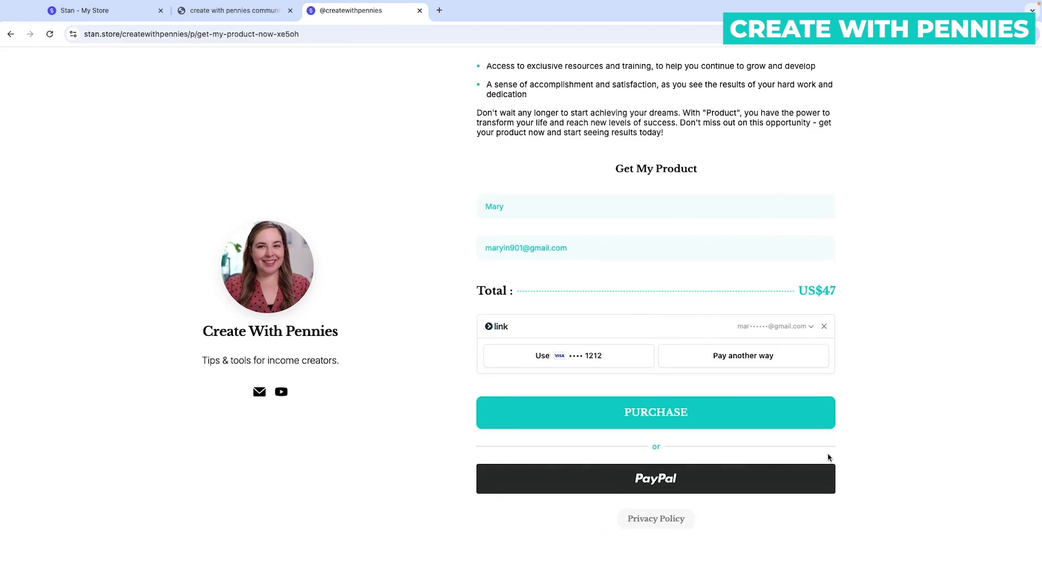
pyautogui.scroll(7, 823, 454)
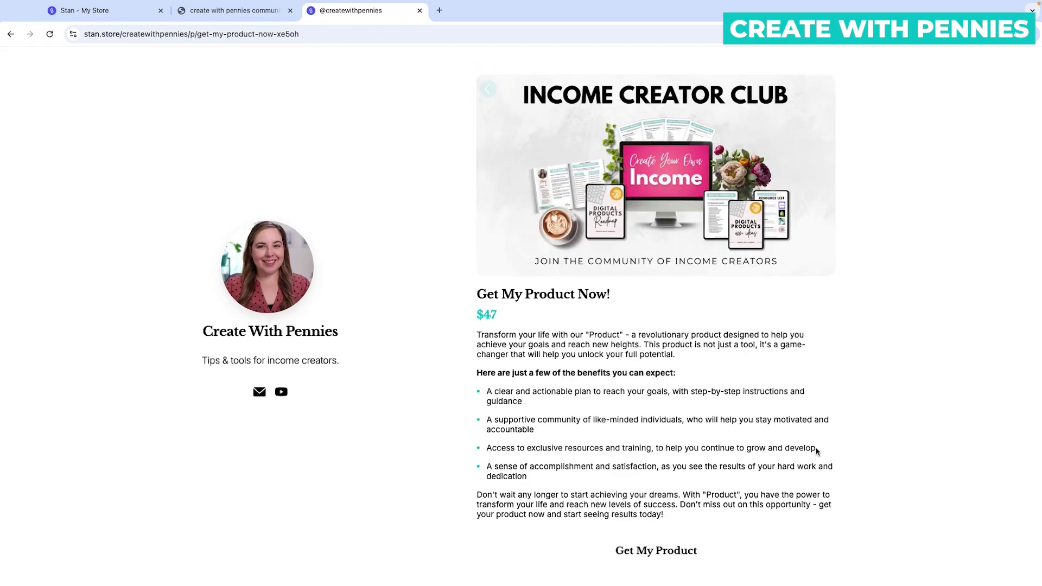
pyautogui.click(105, 10)
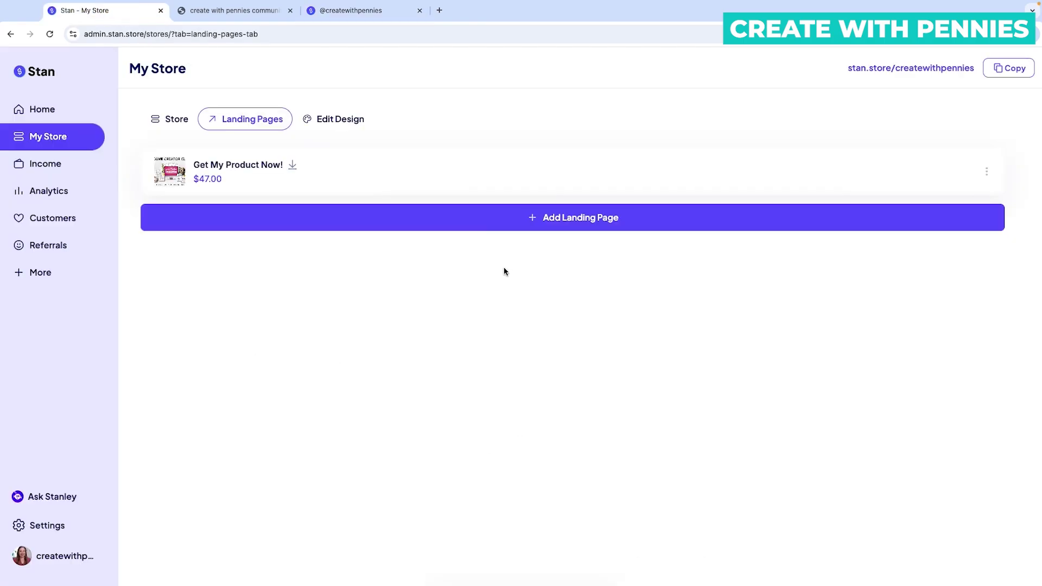
pyautogui.click(336, 122)
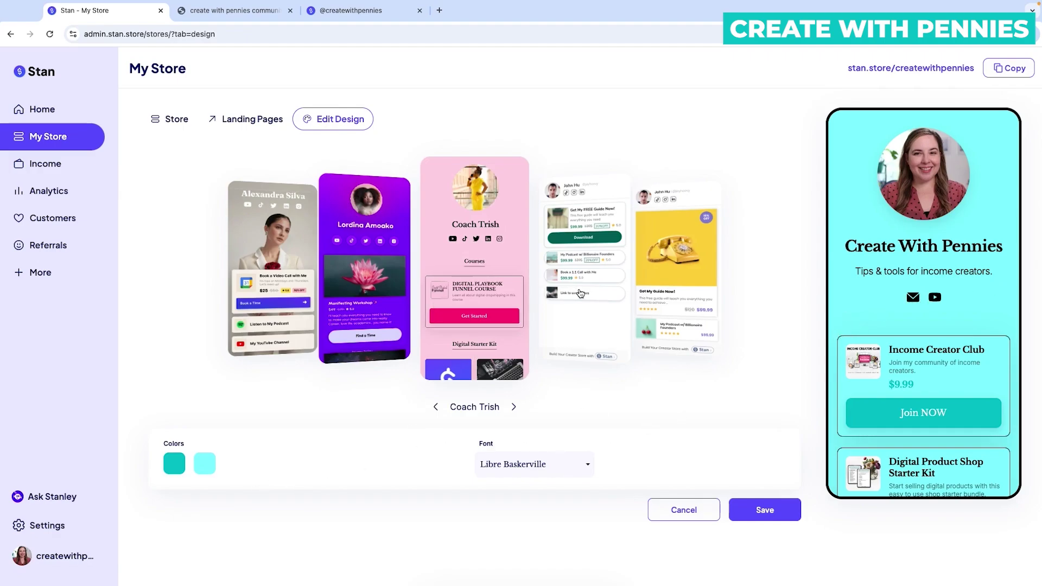
pyautogui.click(514, 408)
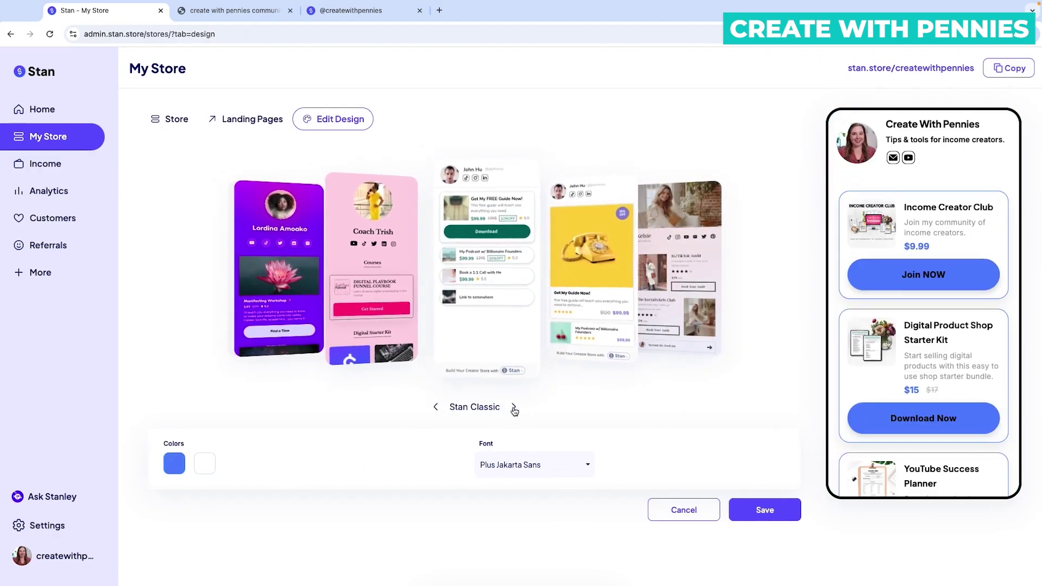
pyautogui.click(514, 408)
pyautogui.click(514, 408)
pyautogui.click(513, 408)
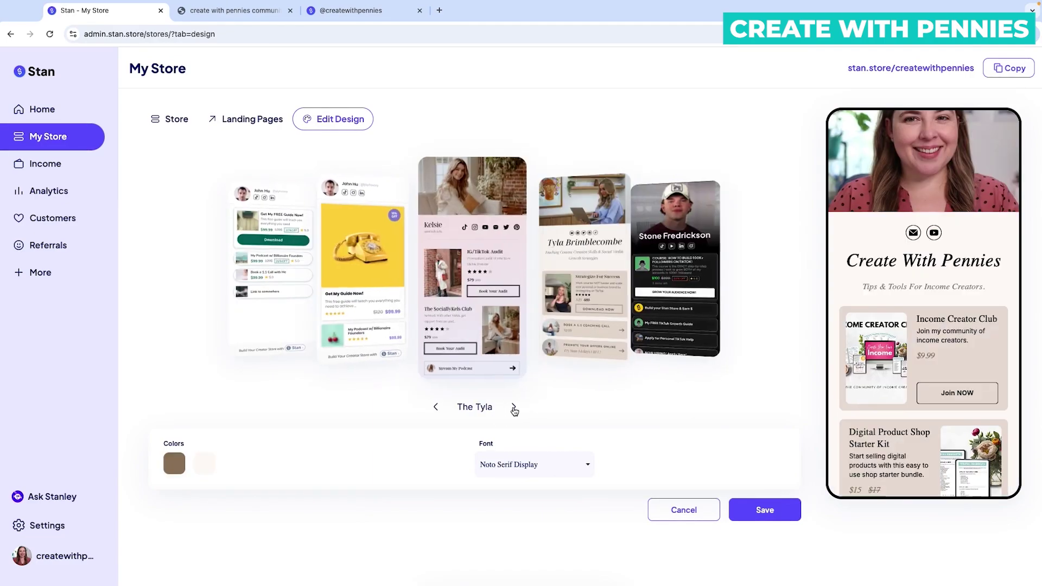
pyautogui.click(514, 409)
pyautogui.click(515, 408)
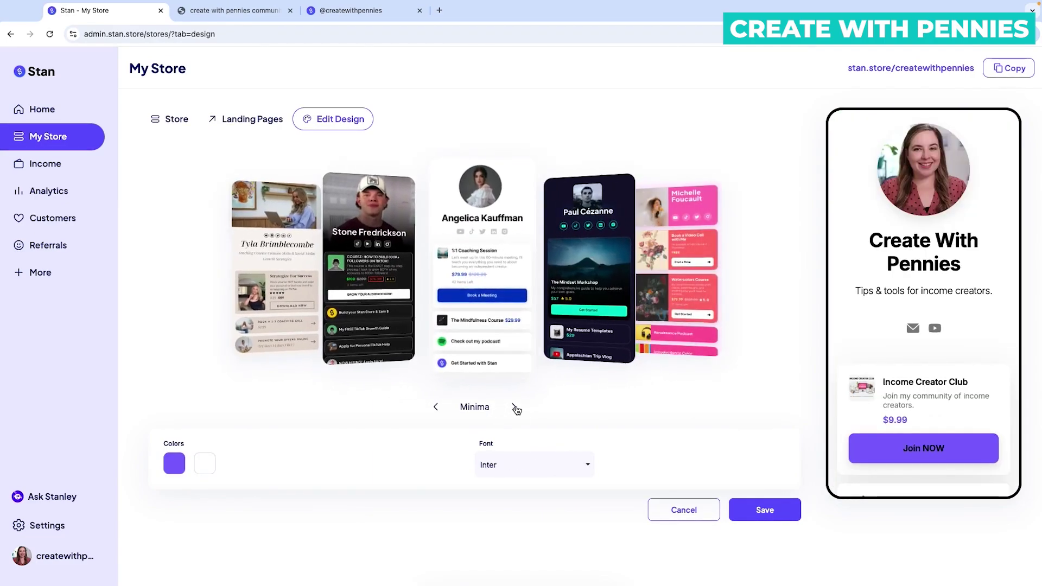
pyautogui.click(250, 119)
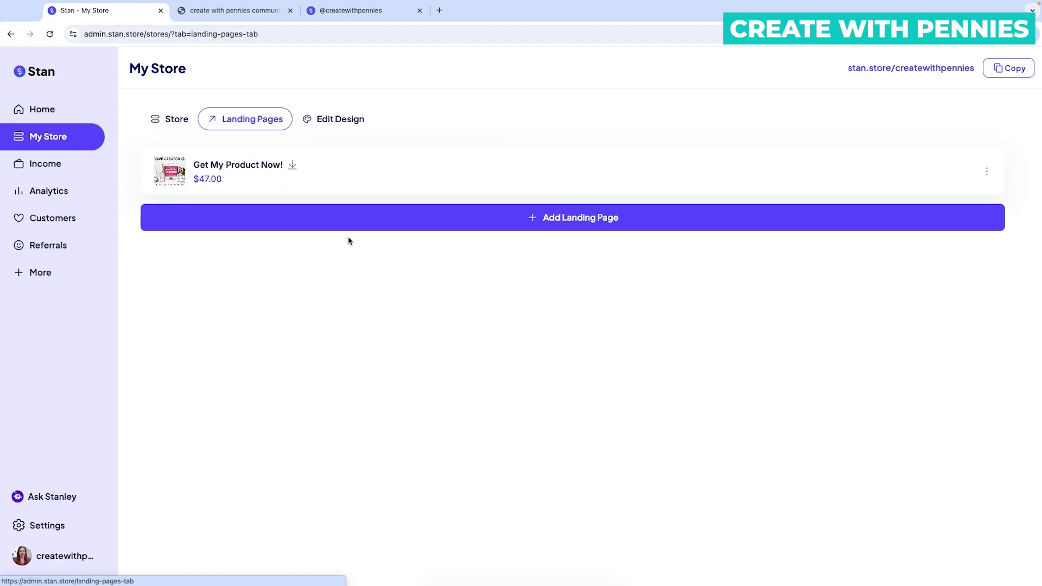
# - Open the Get My Product Now! page's Options tab
pyautogui.click(241, 165)
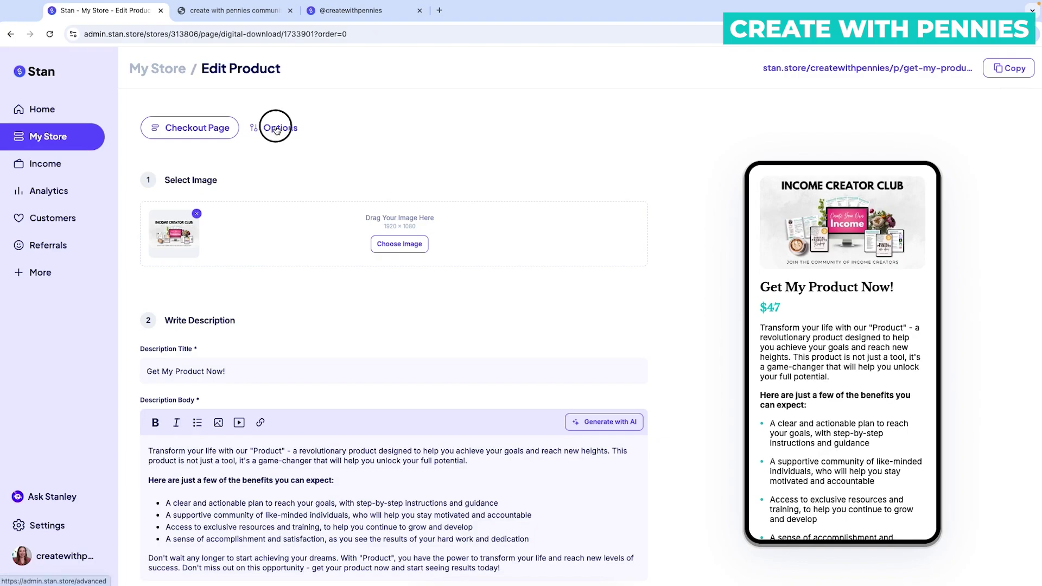
pyautogui.click(275, 131)
pyautogui.scroll(-2, 676, 255)
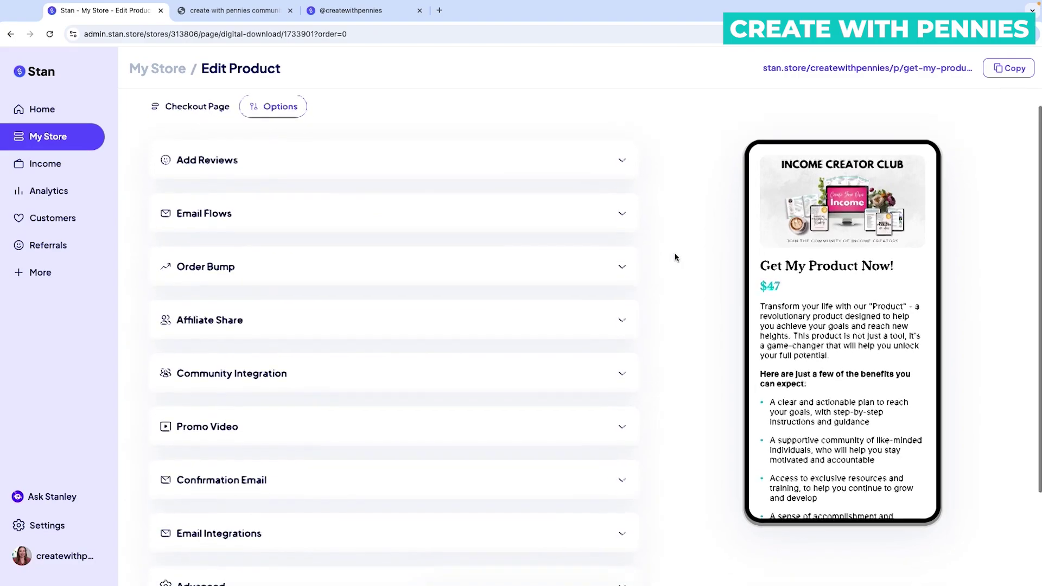
pyautogui.scroll(2, 675, 257)
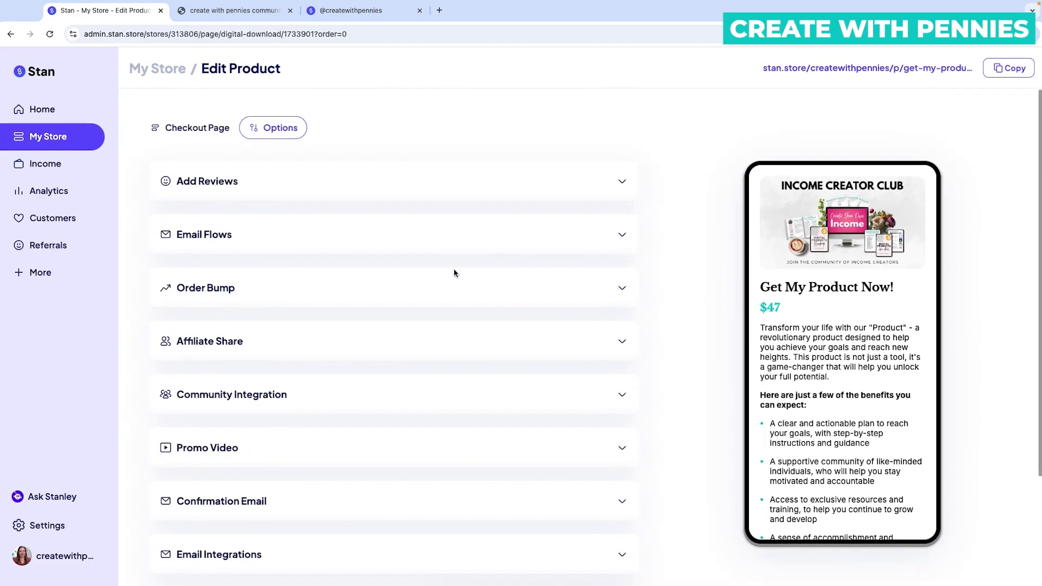
# - Expand Add Reviews, add a blank customer review, then delete it
pyautogui.click(622, 181)
pyautogui.scroll(-5, 817, 363)
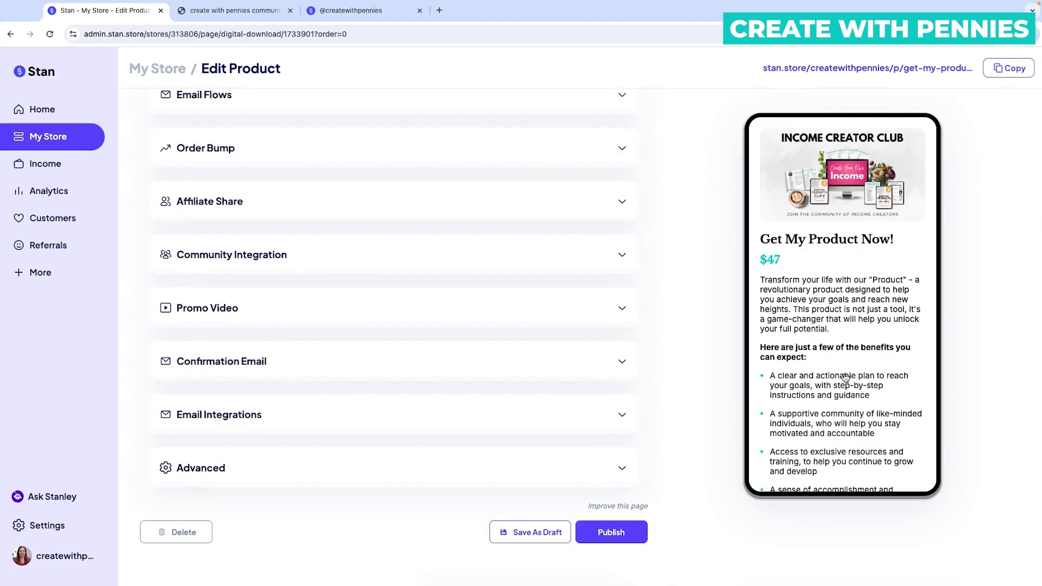
pyautogui.scroll(4, 848, 377)
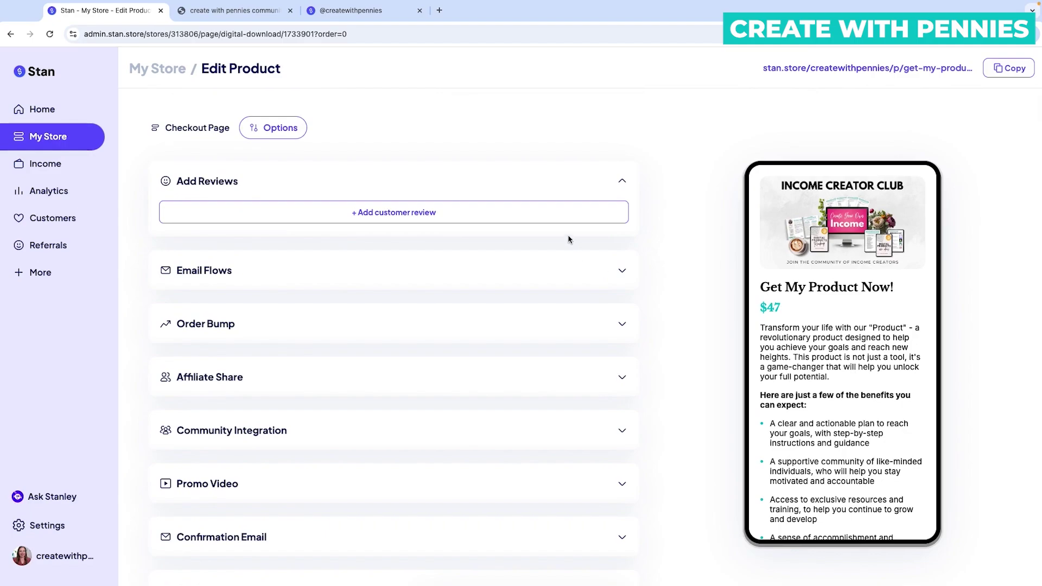
pyautogui.click(386, 216)
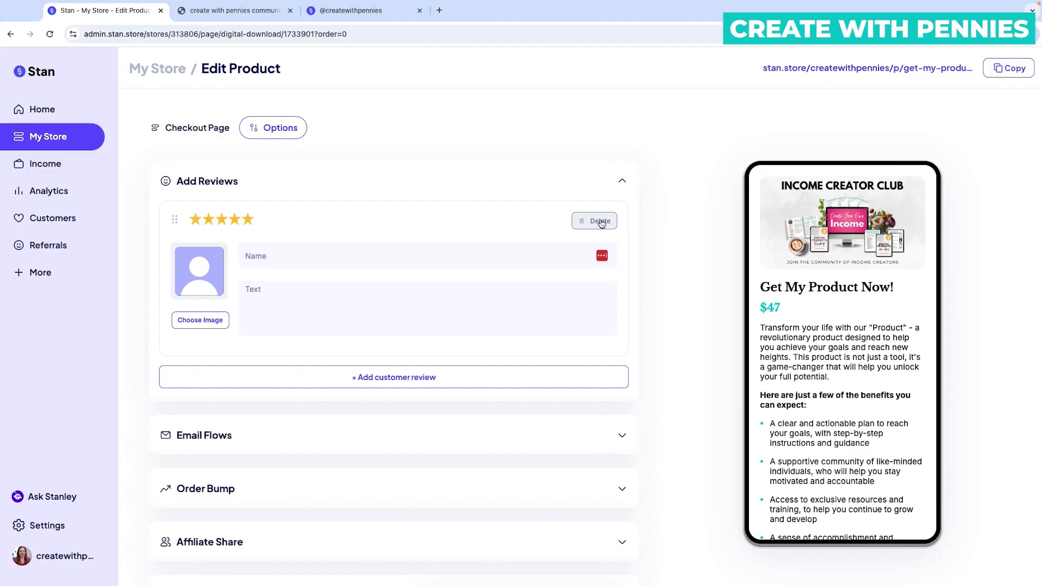
pyautogui.scroll(-7, 788, 300)
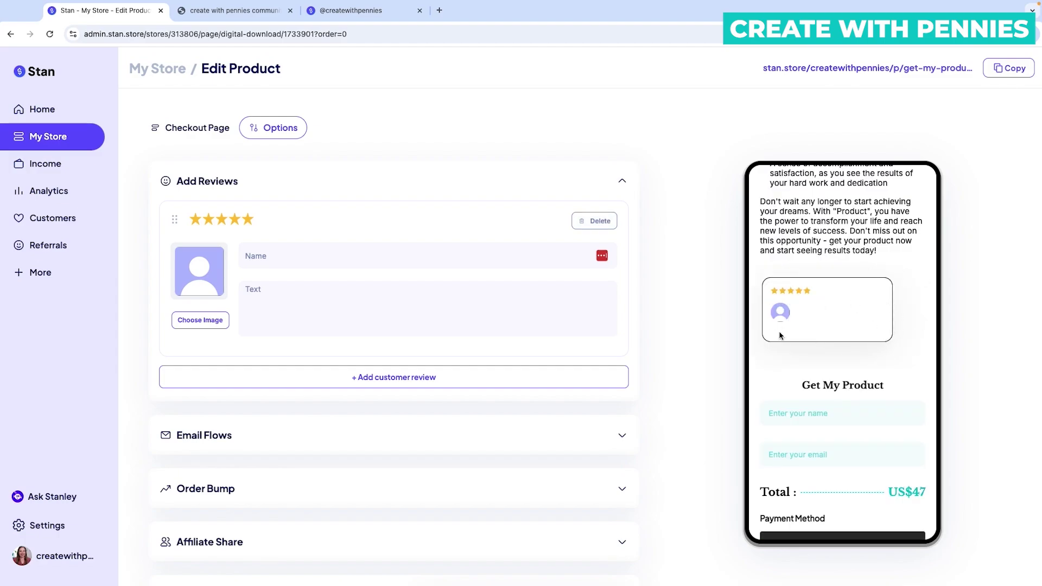
pyautogui.click(600, 223)
pyautogui.scroll(-3, 598, 226)
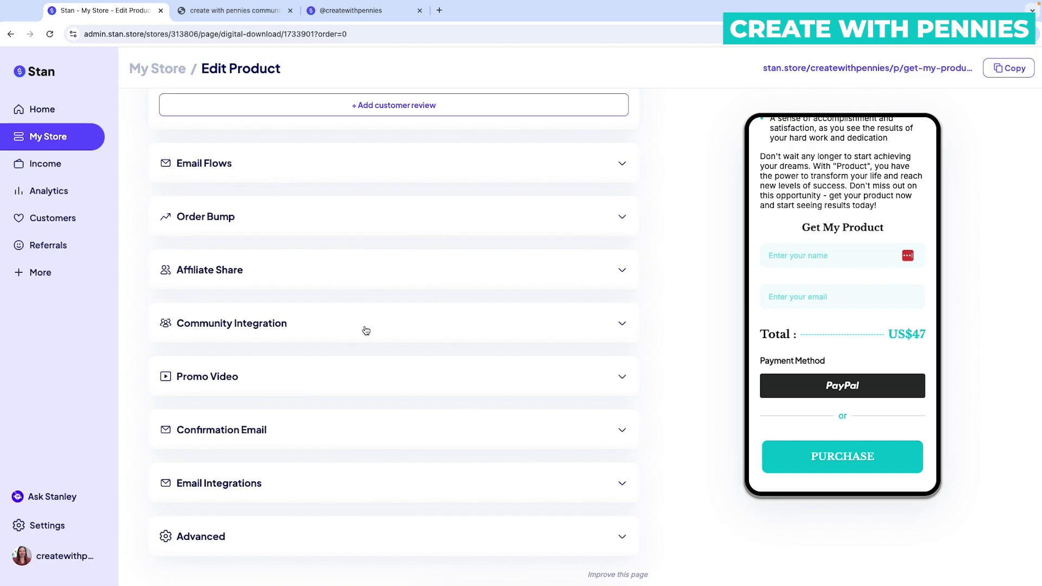
# - Replace the get-my-product-now-xe5oh URL slug with digitalproductkitcommunity and publish
pyautogui.click(619, 534)
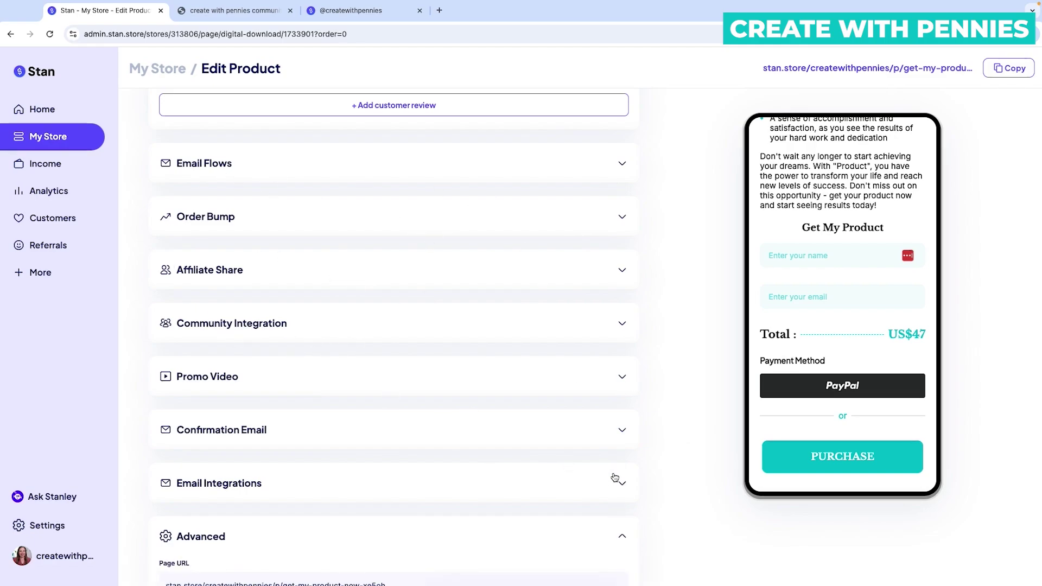
pyautogui.scroll(-3, 488, 407)
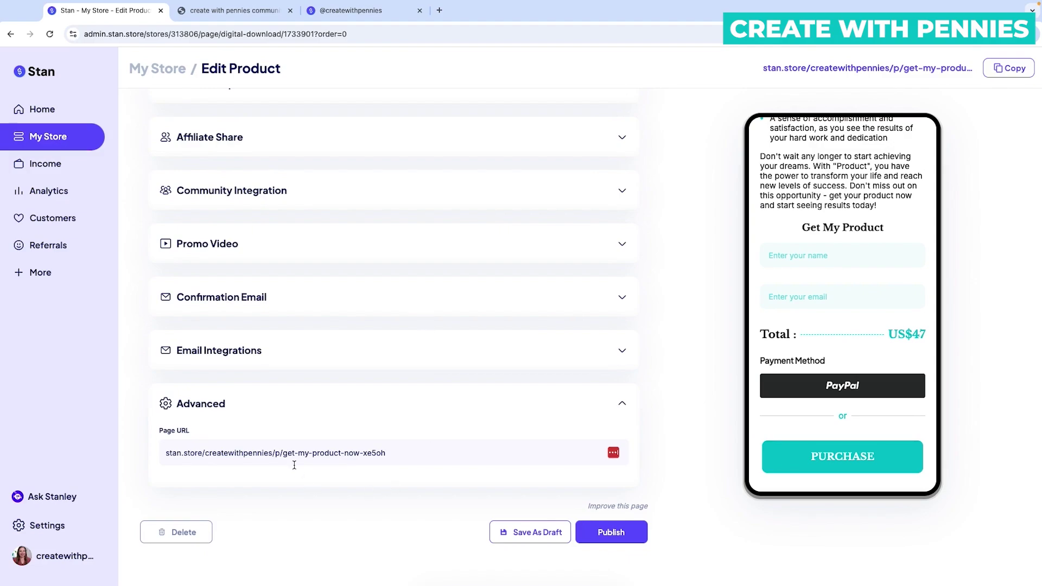
pyautogui.click(314, 454)
pyautogui.moveTo(283, 454); pyautogui.dragTo(478, 454)
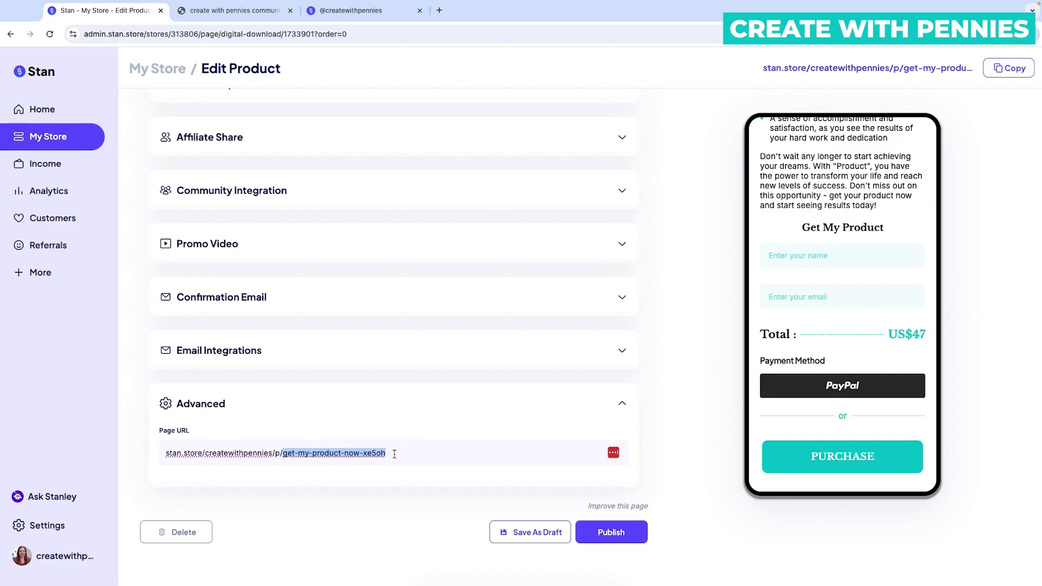
pyautogui.press('BackSpace')
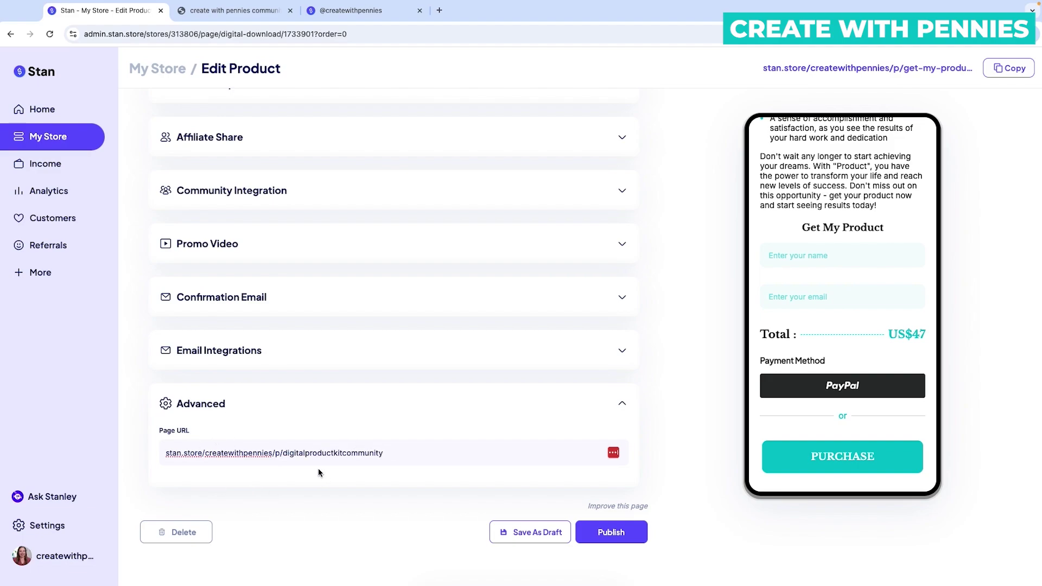
pyautogui.click(620, 532)
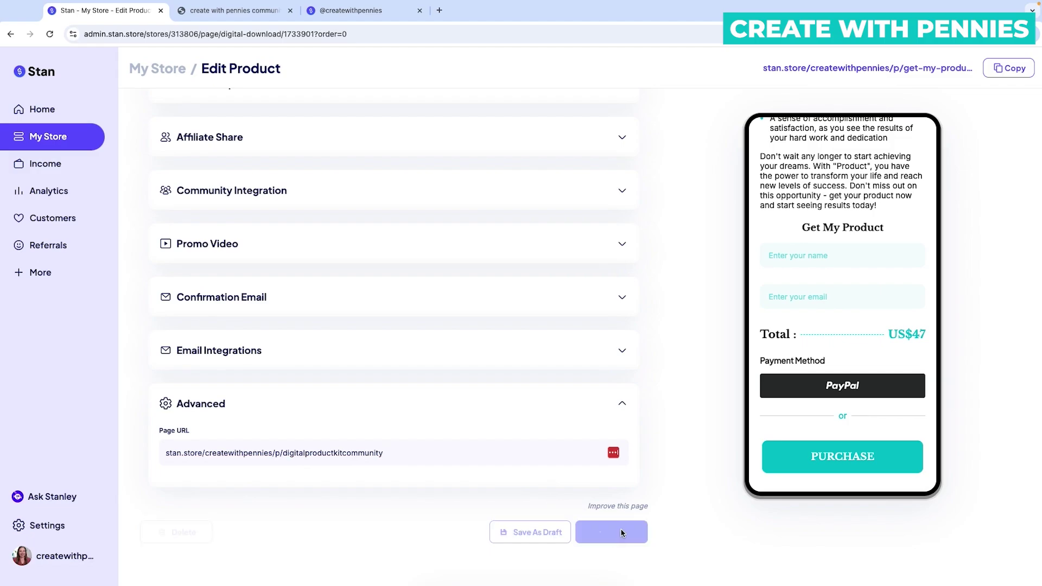
# - Copy the landing page URL and load the live digitalproductkitcommunity page in a new tab
pyautogui.click(991, 170)
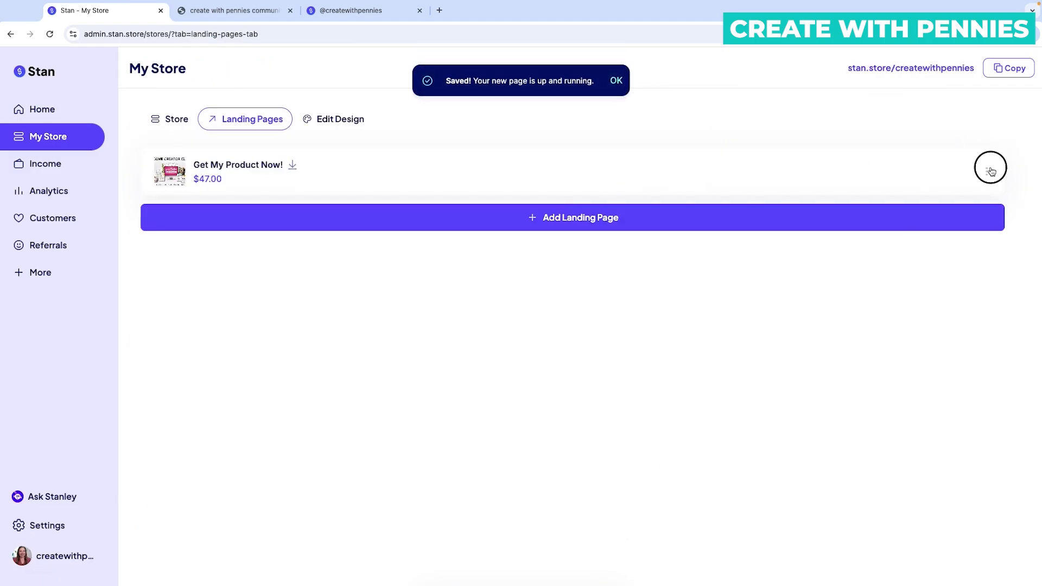
pyautogui.click(935, 196)
pyautogui.click(439, 10)
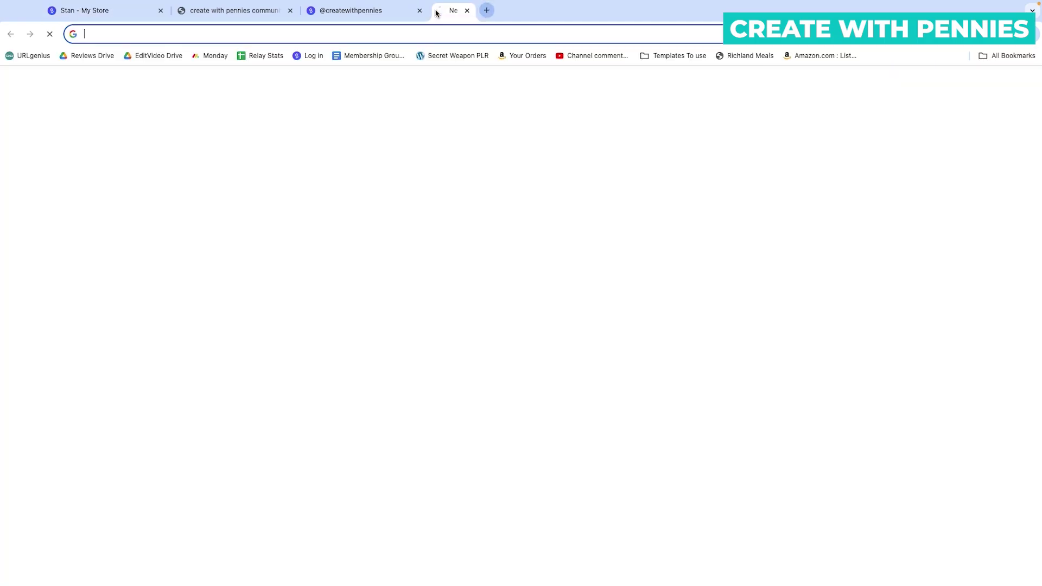
pyautogui.hotkey('ctrl', 'v')
pyautogui.press('Return')
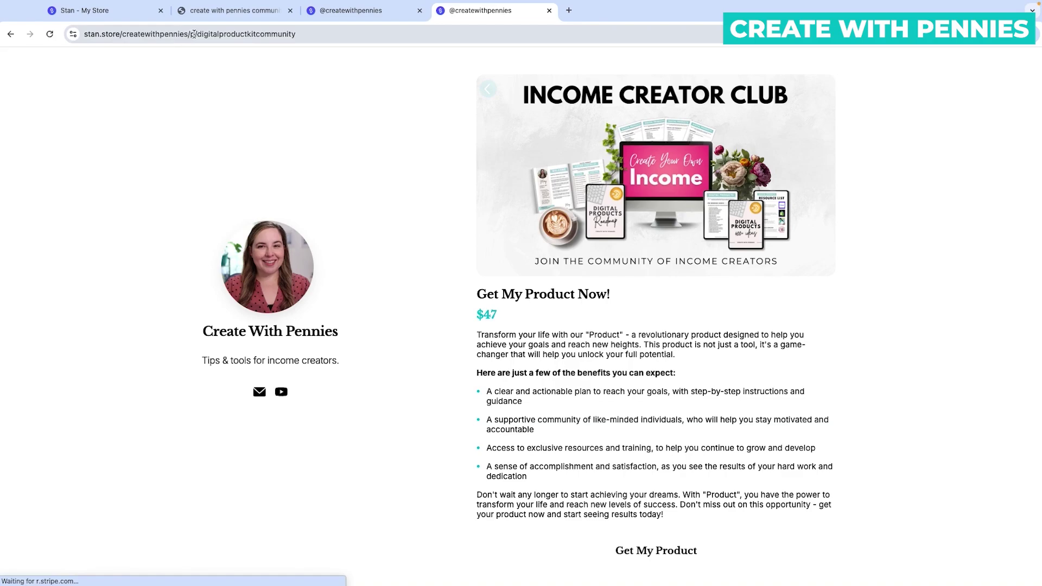
# - Return to the Stan admin tab and reopen the landing page's actions menu
pyautogui.hotkey('ctrl', '1')
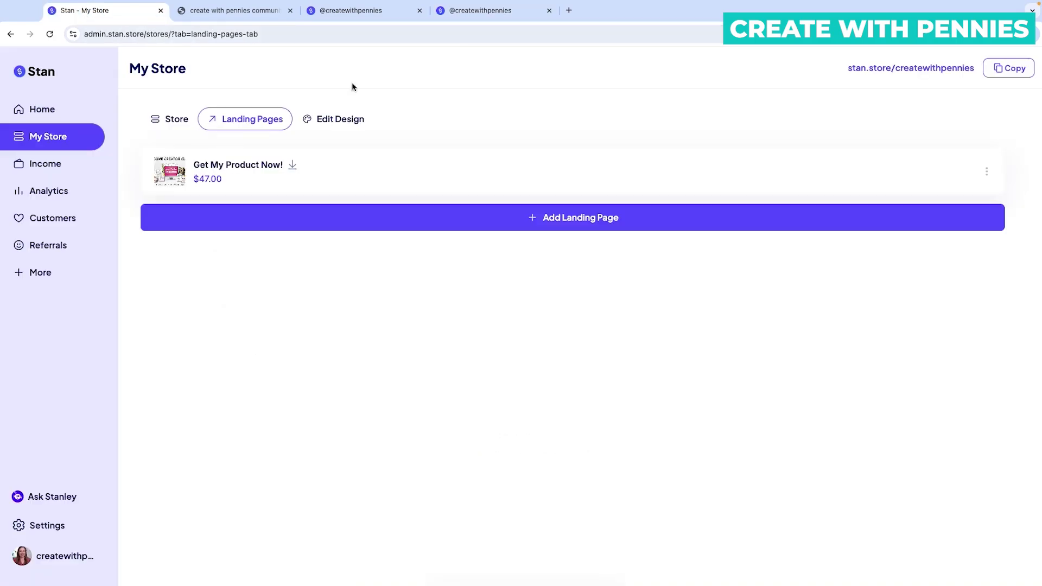
pyautogui.click(988, 171)
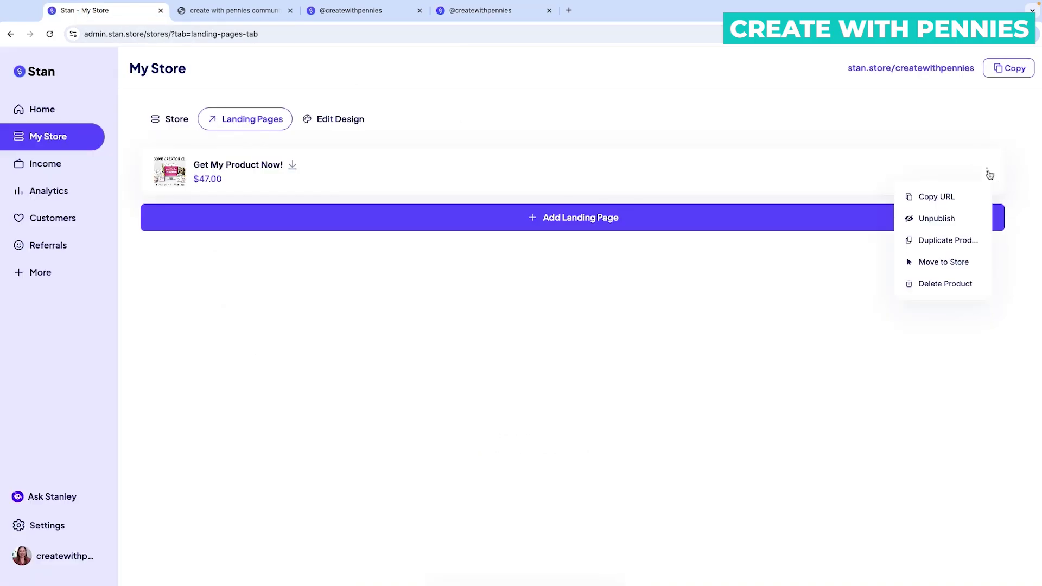
pyautogui.click(943, 263)
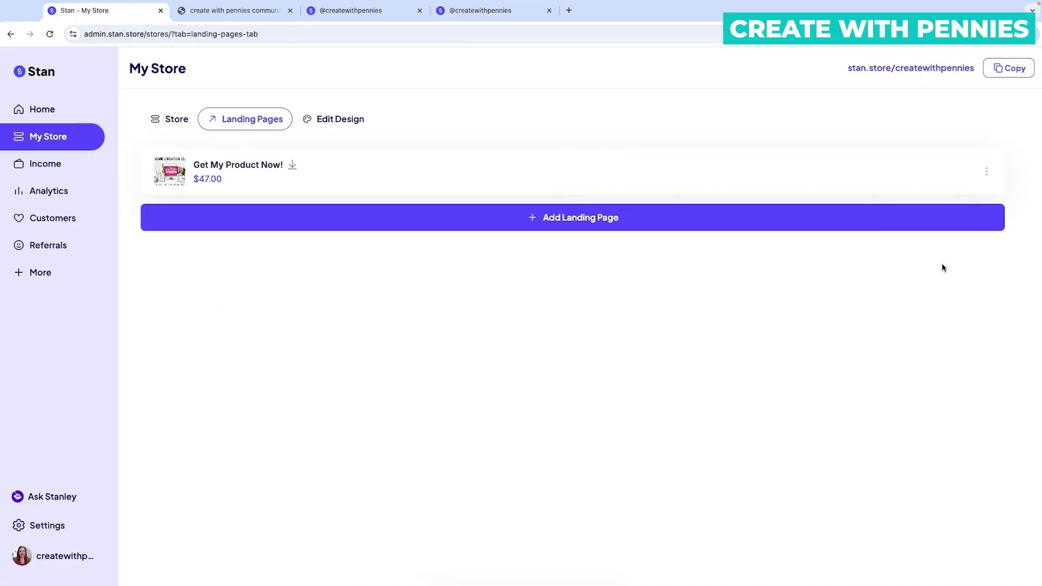
pyautogui.click(988, 171)
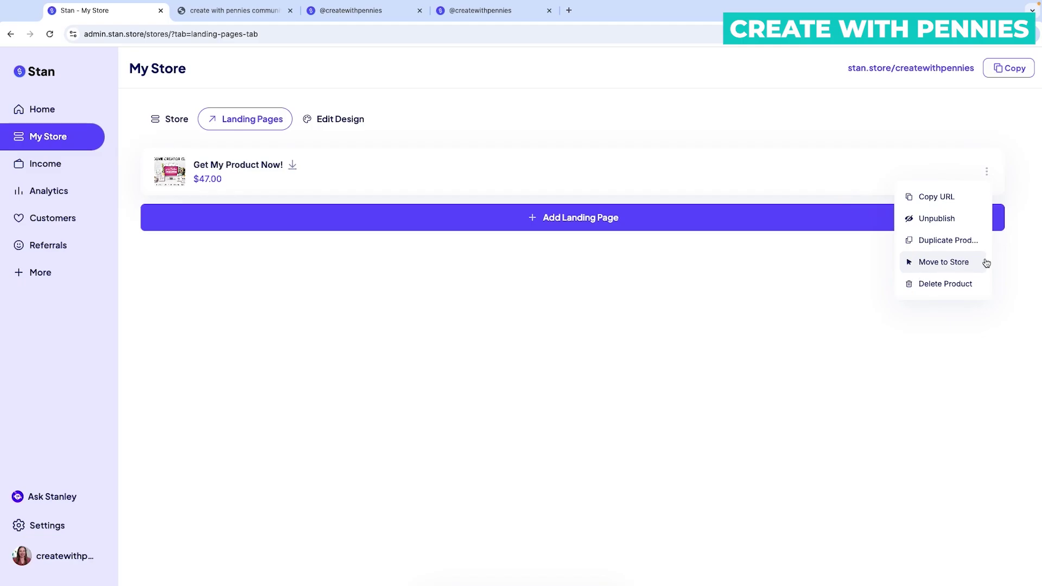
# - Trim the landing page path from the live URL to load the main storefront
pyautogui.click(510, 12)
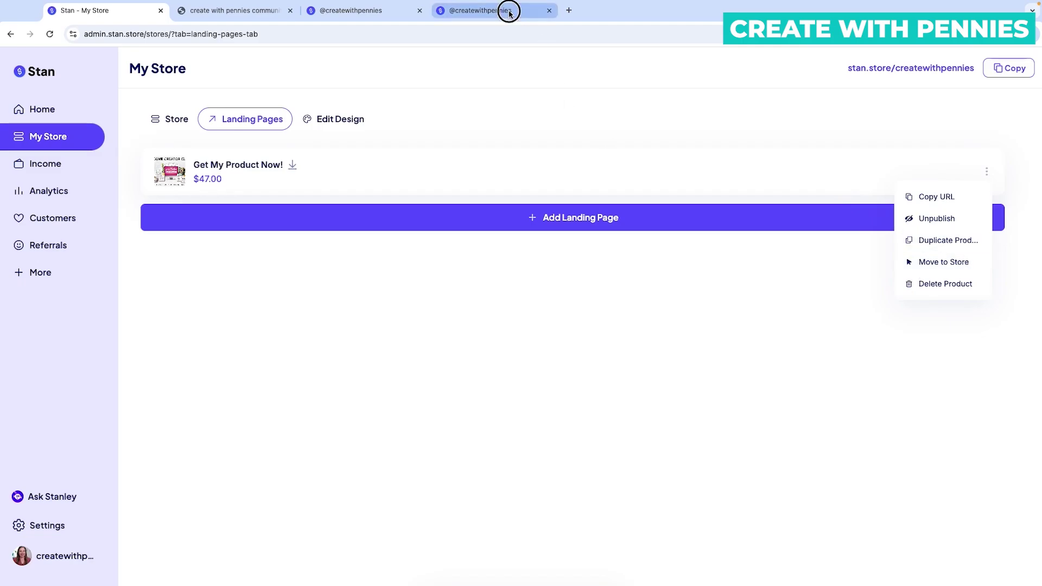
pyautogui.moveTo(199, 35); pyautogui.dragTo(350, 35)
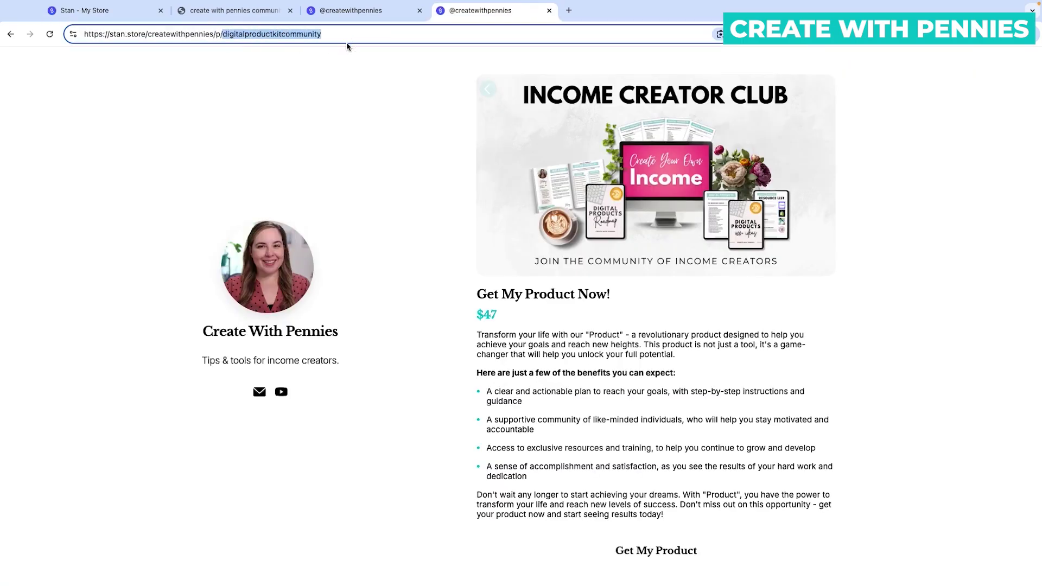
pyautogui.press('BackSpace')
pyautogui.press('BackSpace')
pyautogui.press('BackSpace')
pyautogui.press('BackSpace')
pyautogui.press('Return')
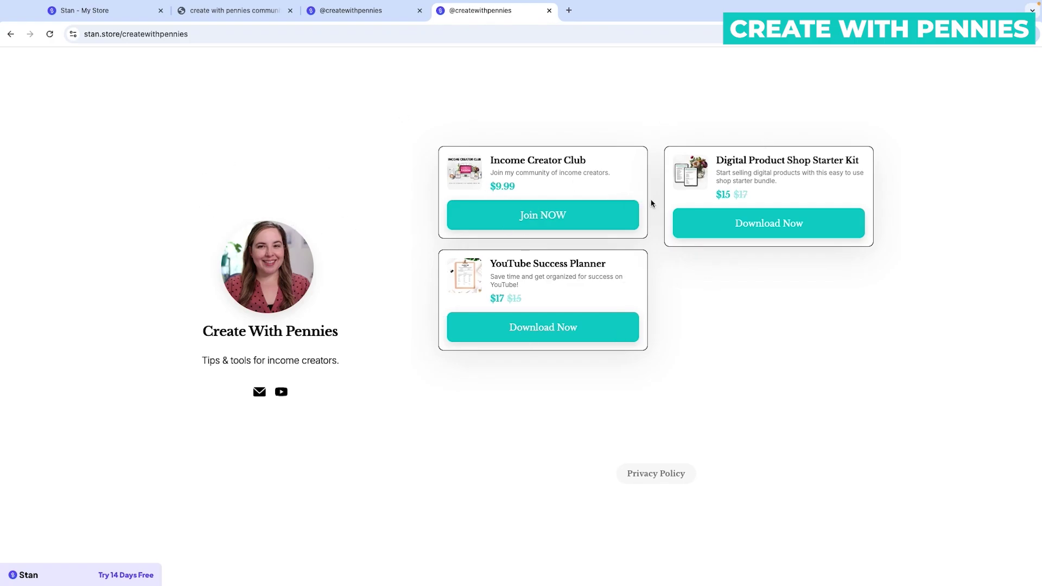
# - Compare the $47 landing page with the storefront, then return to the admin tab
pyautogui.click(351, 13)
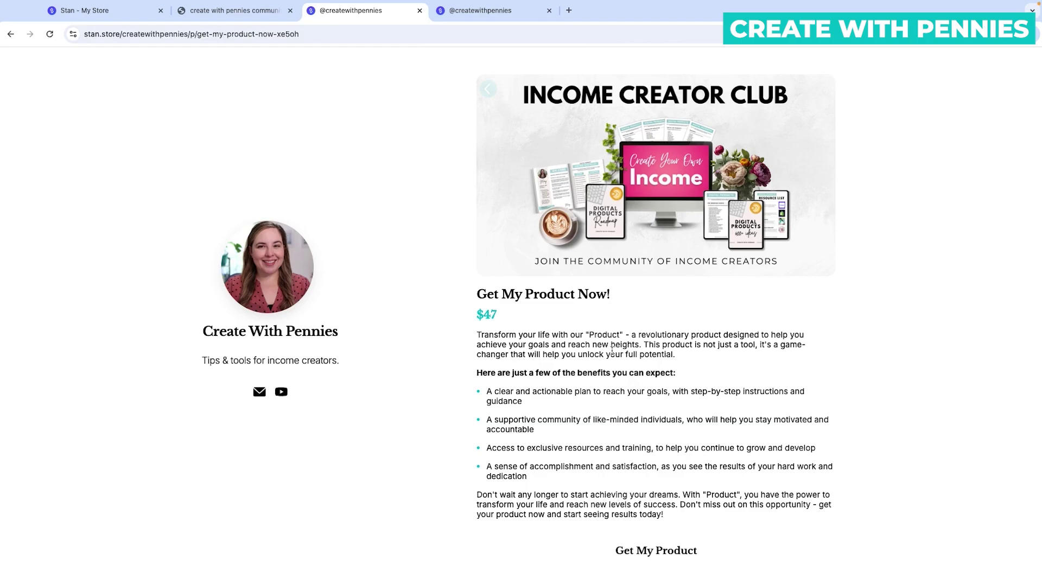
pyautogui.click(459, 11)
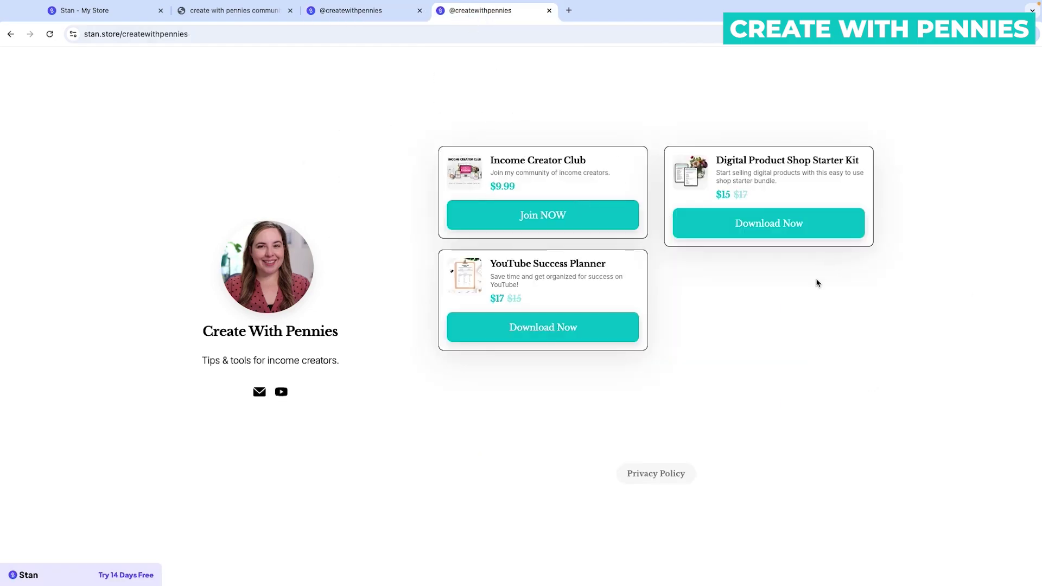
pyautogui.click(108, 17)
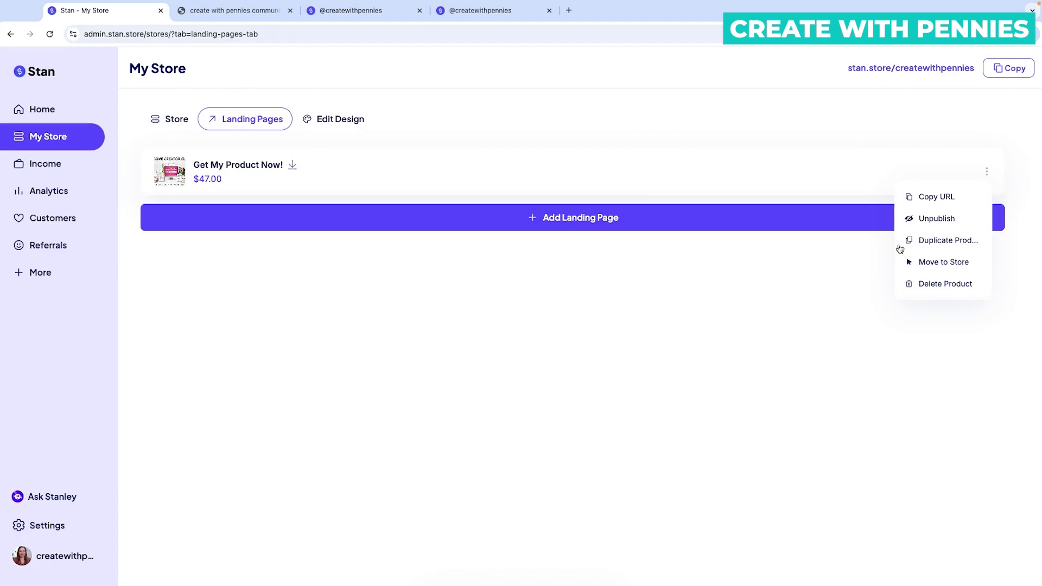
# - Move the landing page to the store and review the Digital Download's checkout and thumbnail settings
pyautogui.click(954, 264)
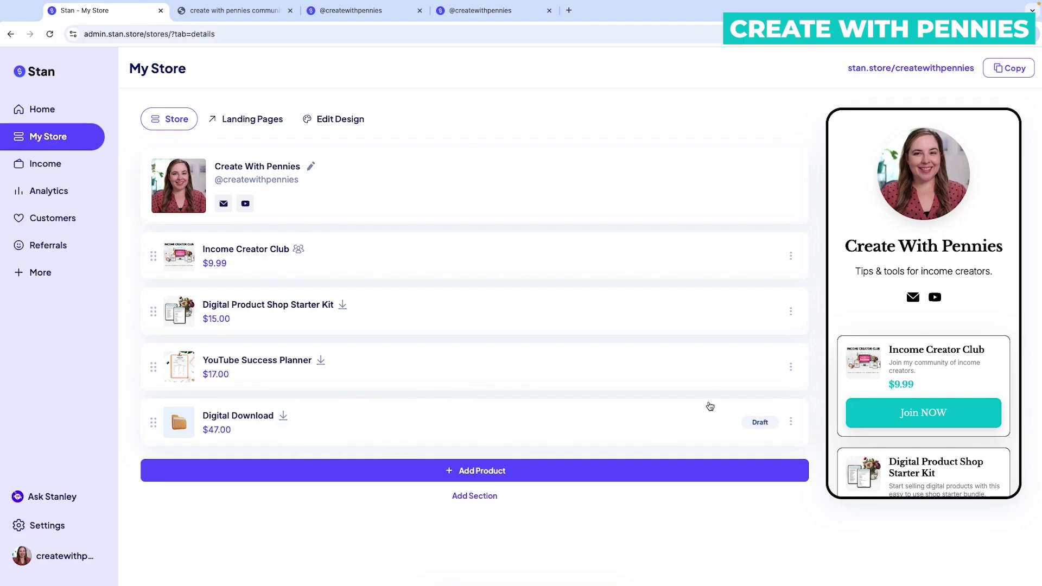
pyautogui.click(771, 425)
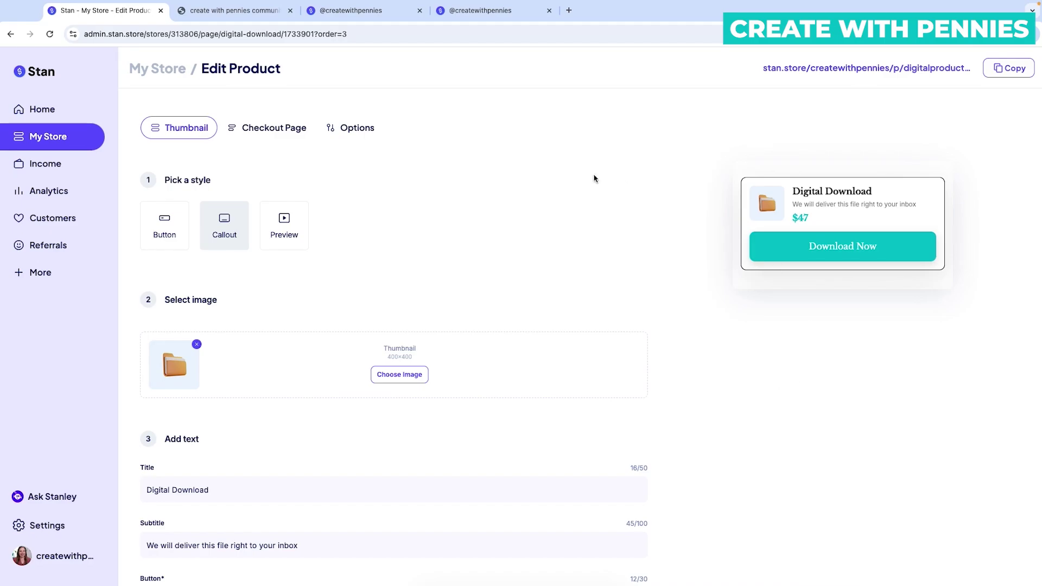
pyautogui.scroll(-3, 474, 400)
pyautogui.scroll(3, 474, 400)
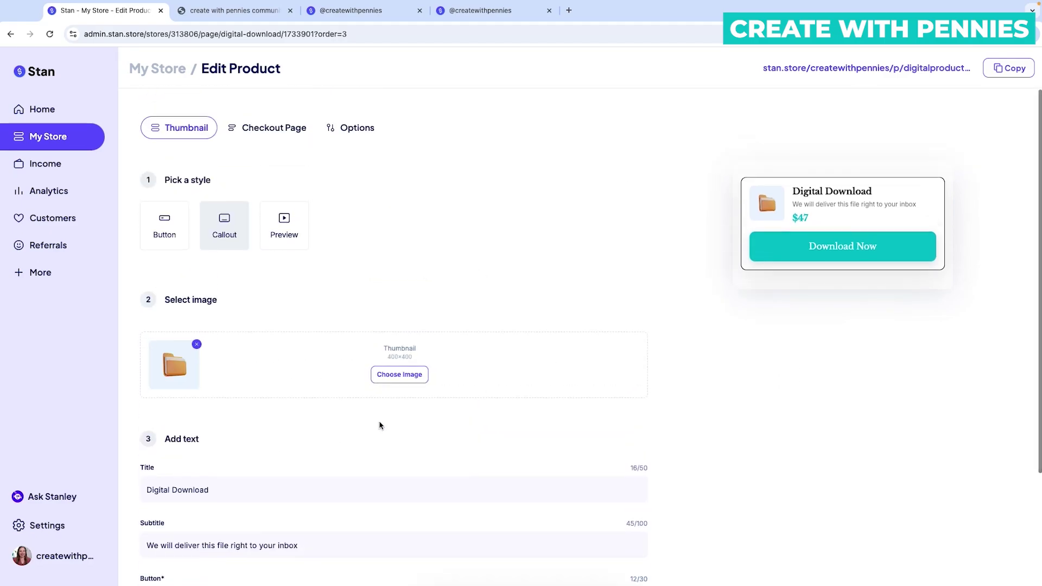
pyautogui.click(288, 129)
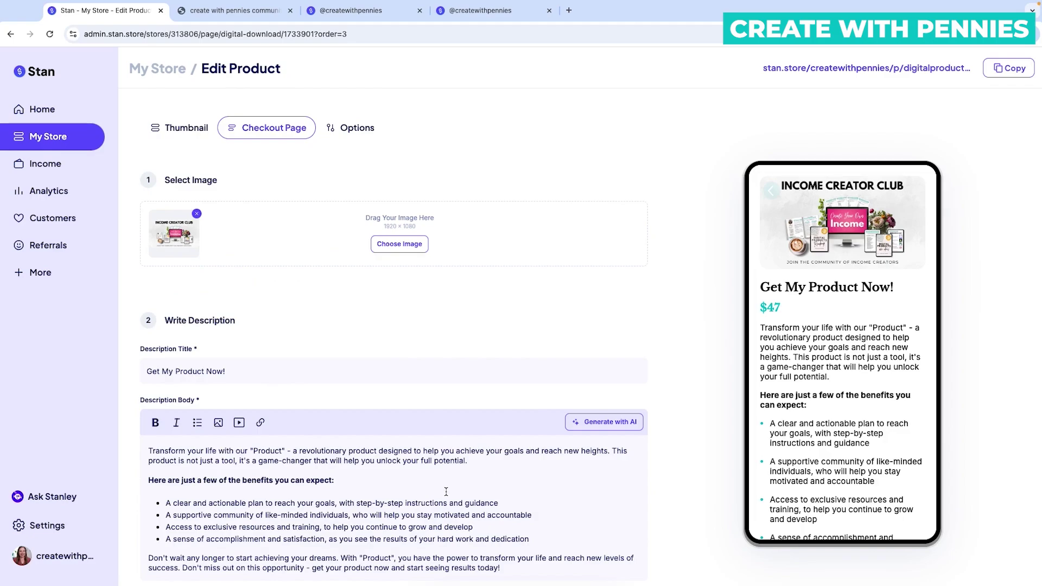
pyautogui.click(188, 133)
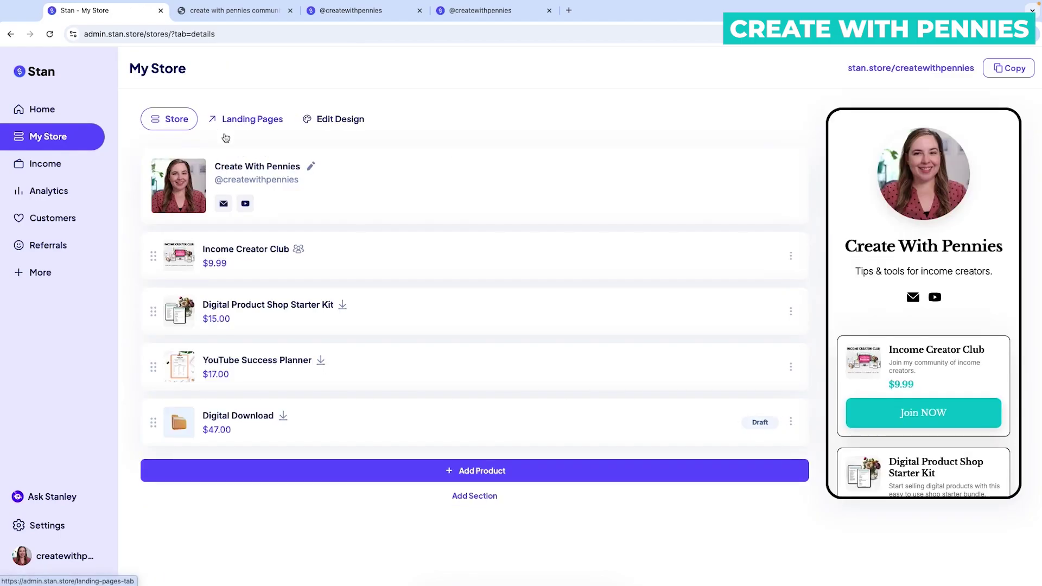
# - Convert the Digital Download store product back into a landing page via Make Landing Page
pyautogui.click(237, 121)
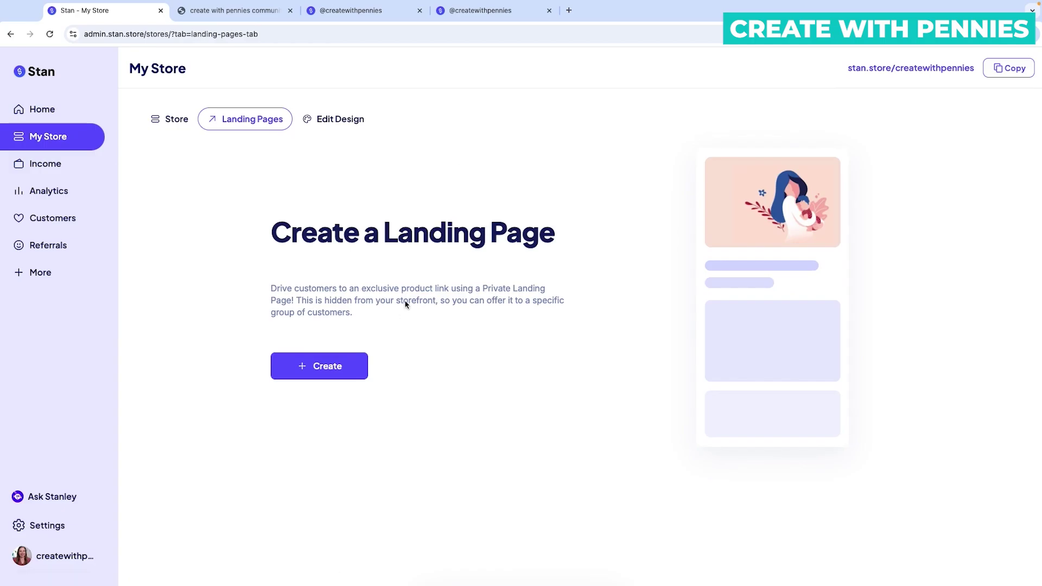
pyautogui.click(162, 116)
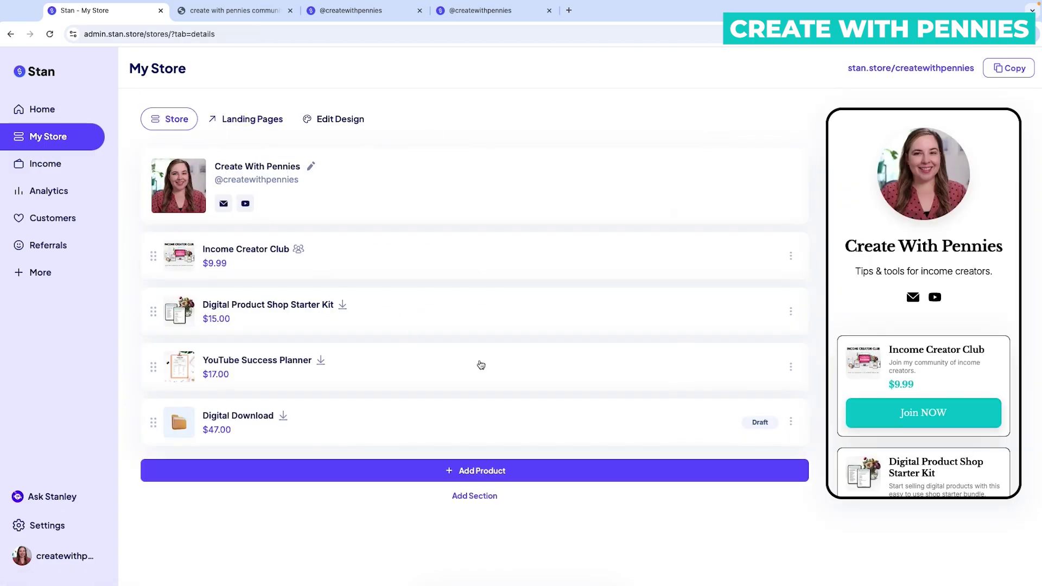
pyautogui.click(791, 422)
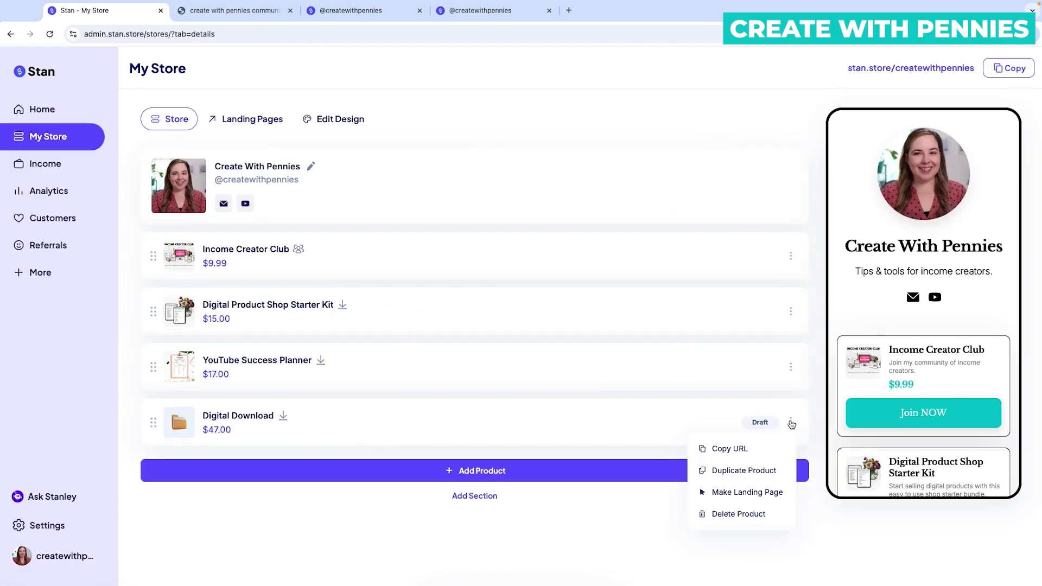
pyautogui.click(748, 493)
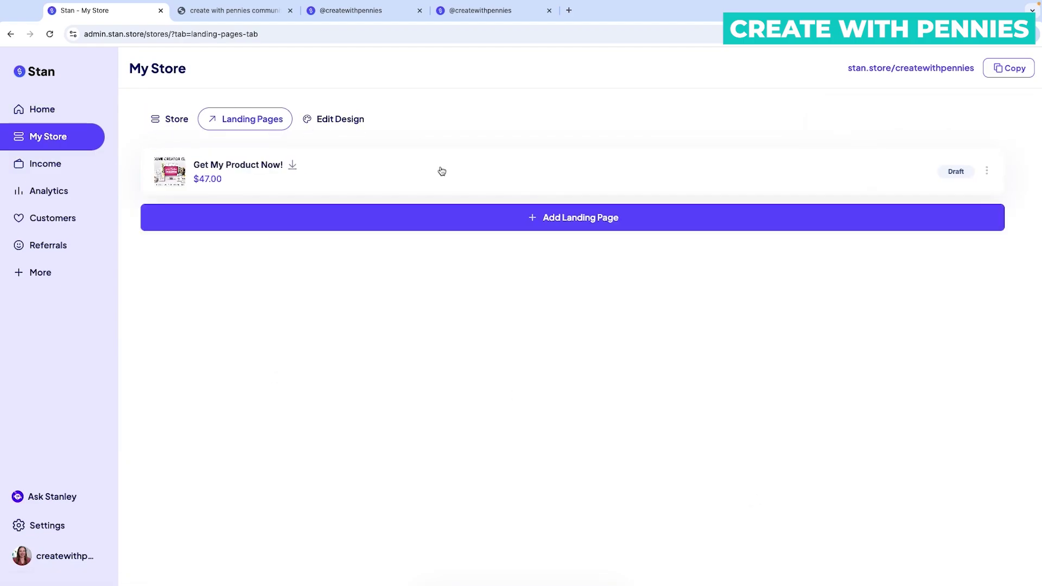
# - Check Get My Product Now! against the storefront, then return to the Landing Pages list
pyautogui.click(456, 179)
pyautogui.click(488, 11)
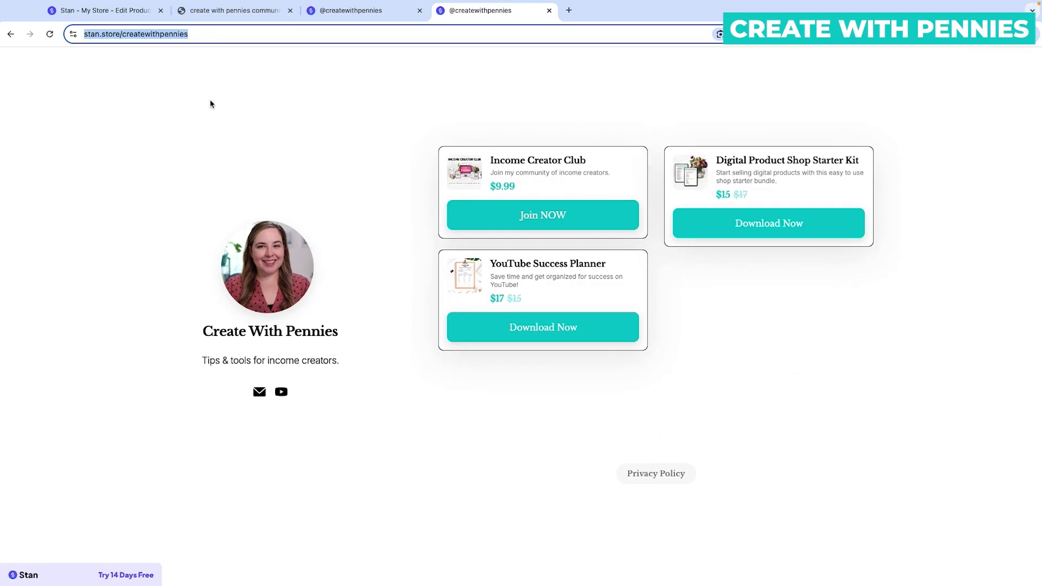
pyautogui.click(134, 15)
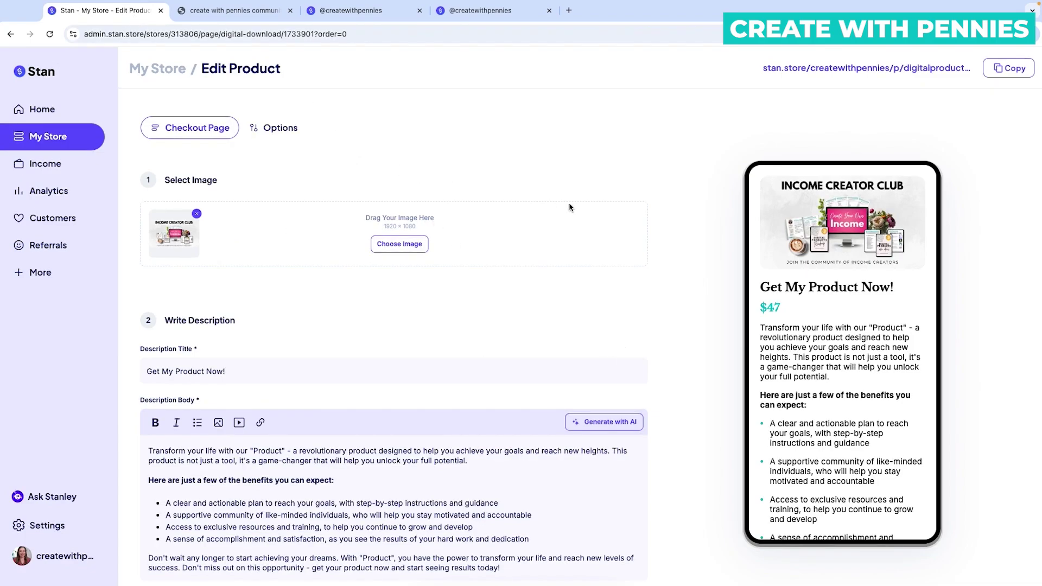
pyautogui.scroll(-1, 393, 185)
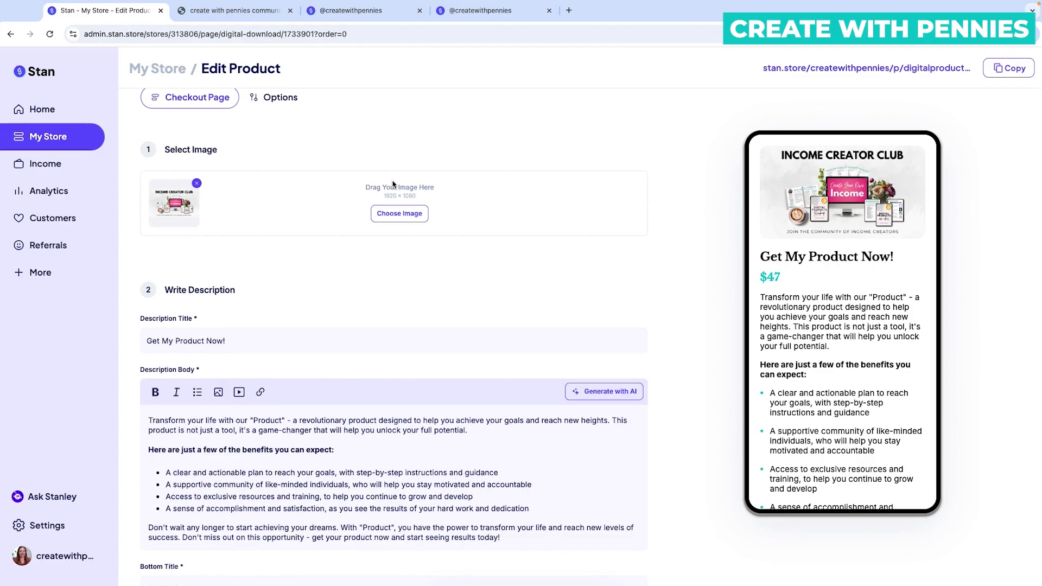
pyautogui.scroll(1, 393, 184)
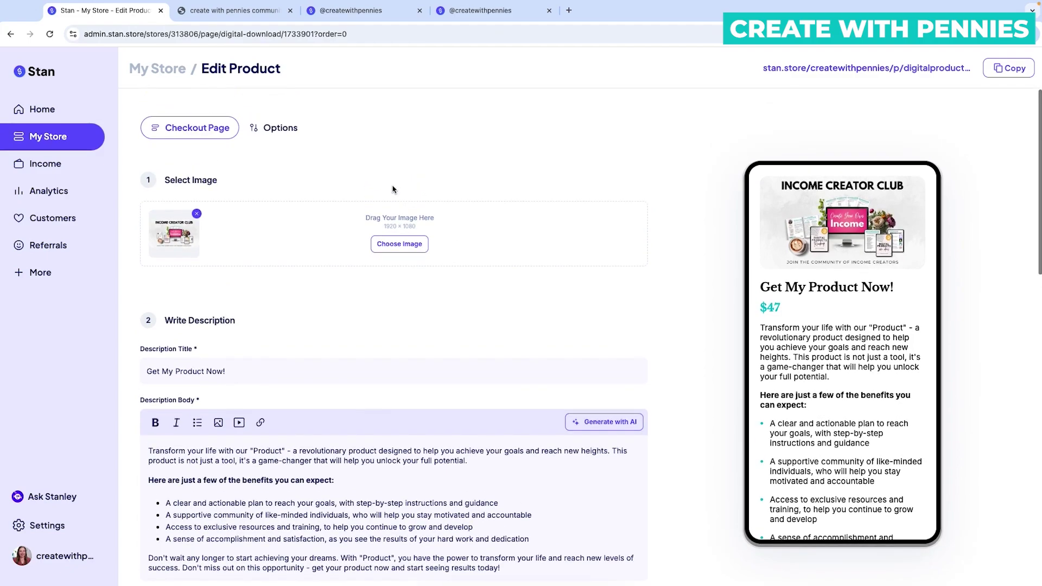
pyautogui.click(90, 137)
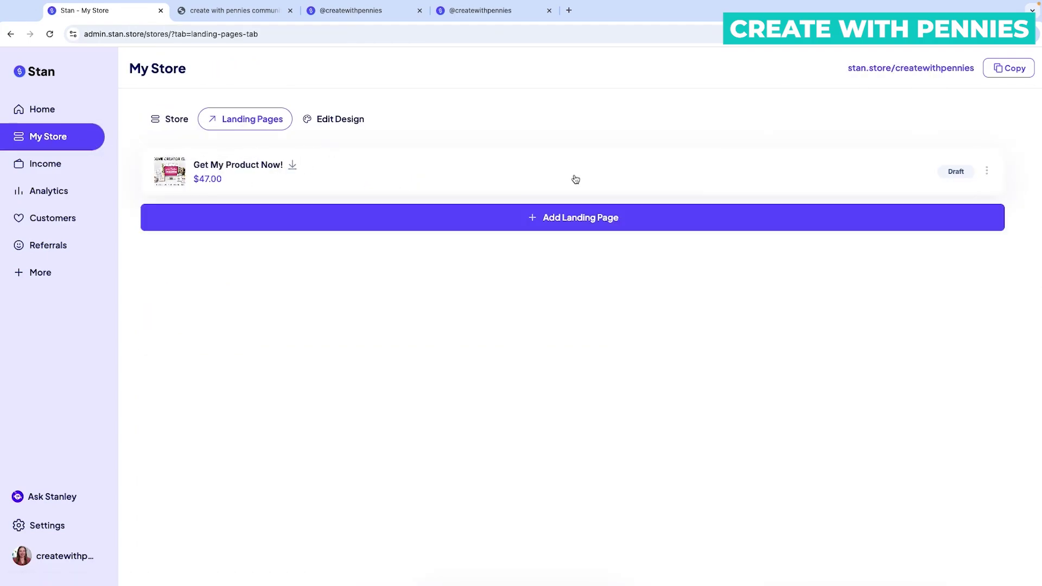
# - Start a new landing page, then scroll stan.store down to the $29/mo A Simpler Solution section
pyautogui.click(506, 216)
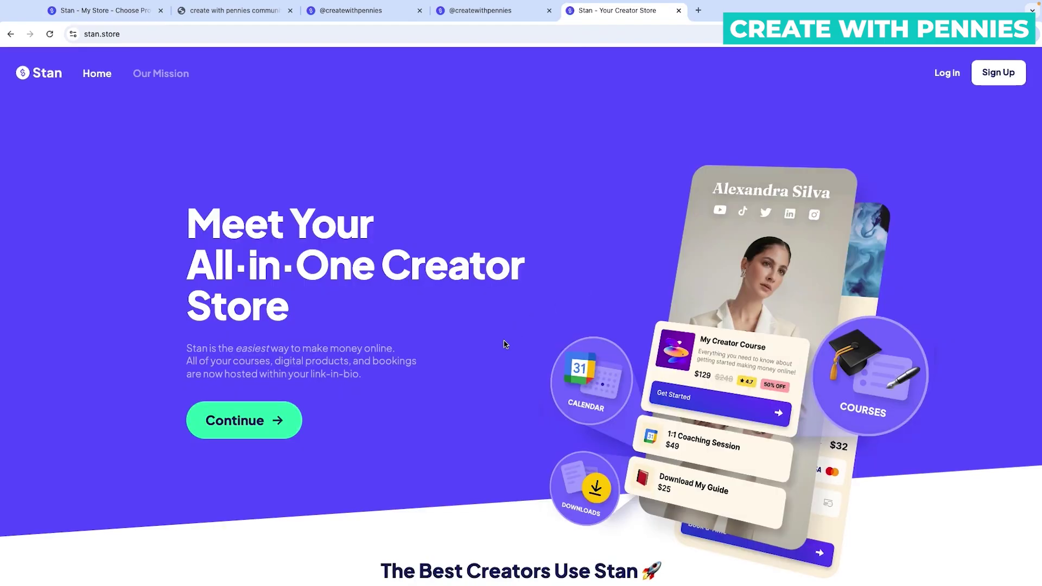
pyautogui.scroll(-7, 505, 344)
pyautogui.scroll(-5, 504, 344)
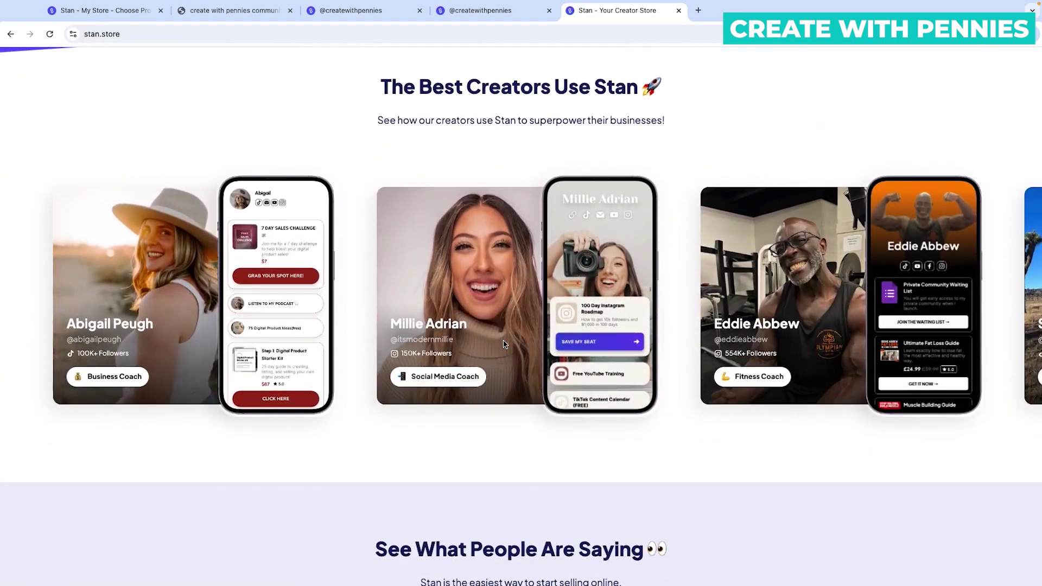
pyautogui.scroll(-8, 503, 344)
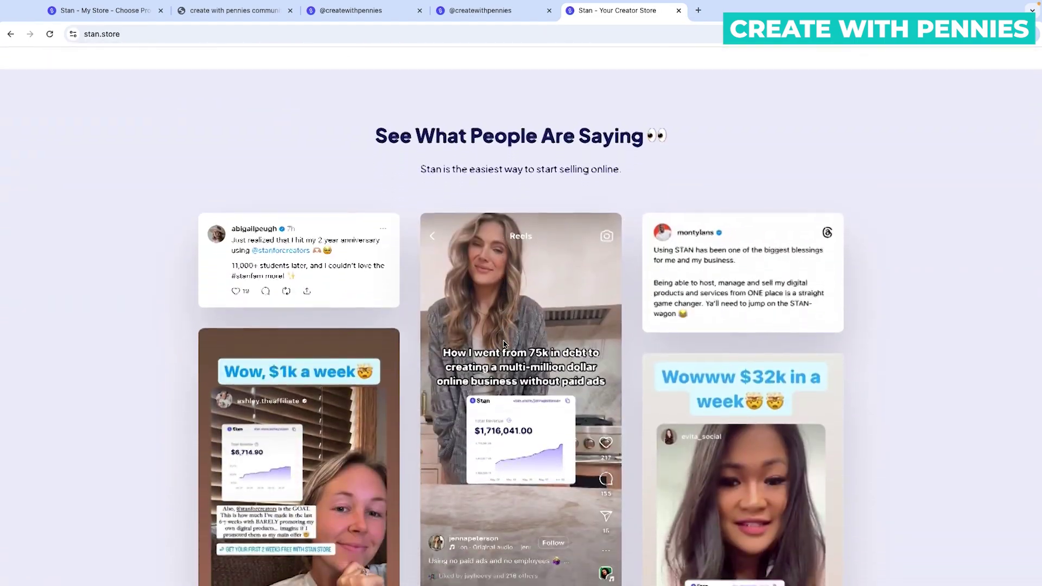
pyautogui.scroll(-12, 503, 345)
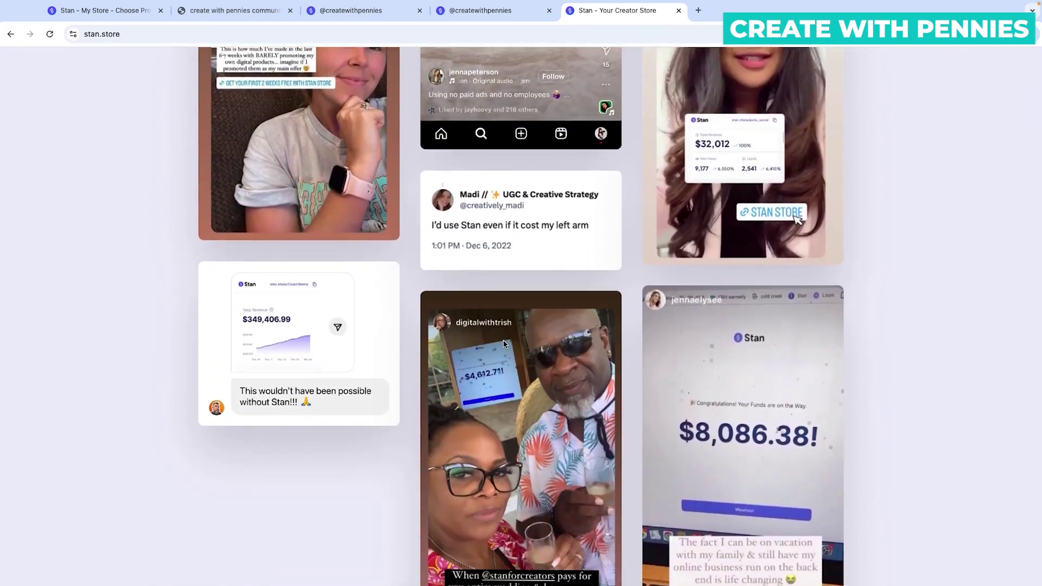
pyautogui.scroll(-8, 504, 344)
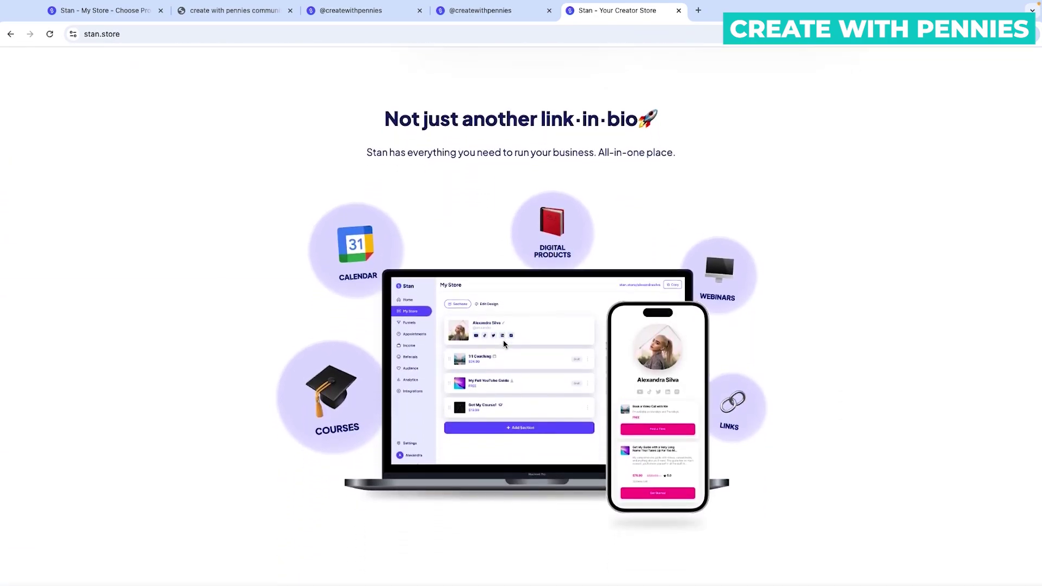
pyautogui.scroll(-6, 503, 344)
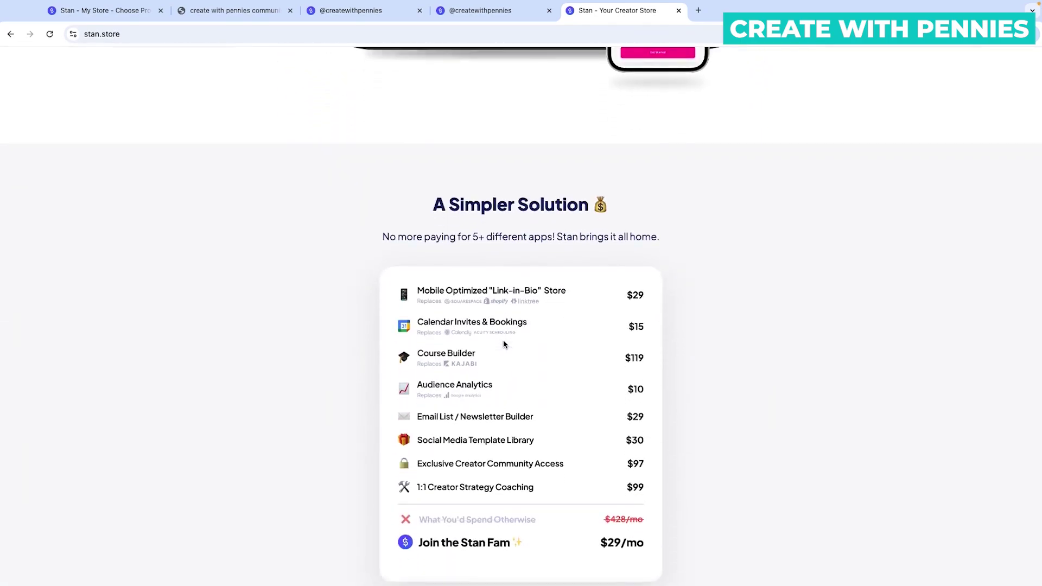
pyautogui.scroll(-1, 503, 344)
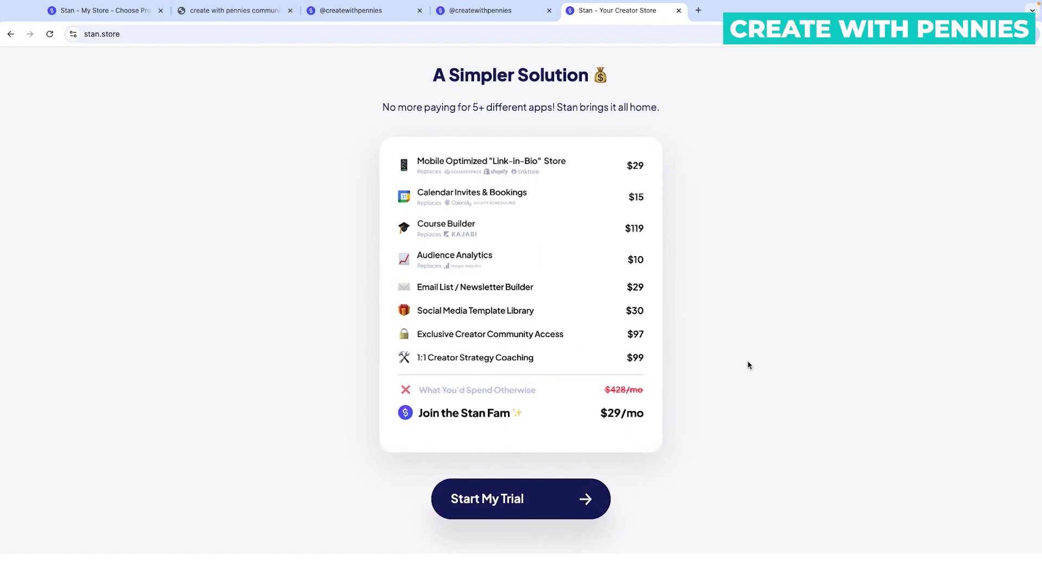
pyautogui.scroll(-1, 706, 386)
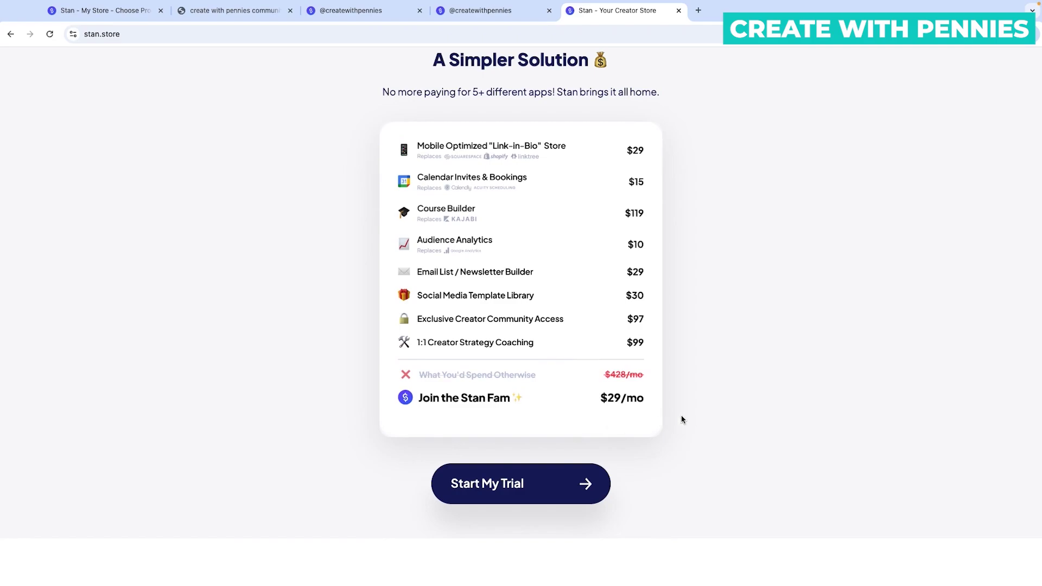